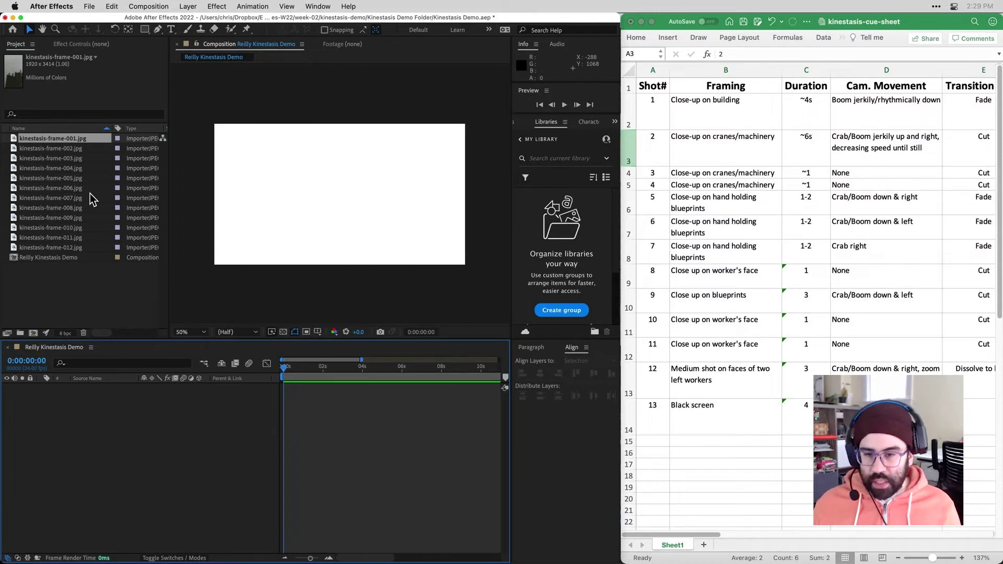
Add kinestasis-frame-001.jpg to the Reilly Kinestasis Demo timeline and shift the image down to frame its upper sky area
left_click_drag(58, 139, 118, 291)
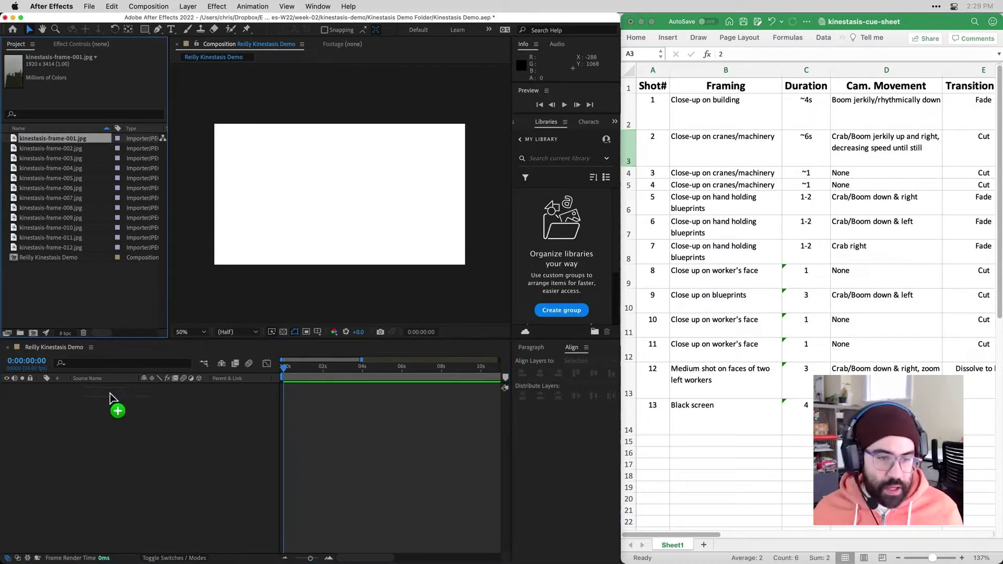
left_click_drag(110, 393, 94, 411)
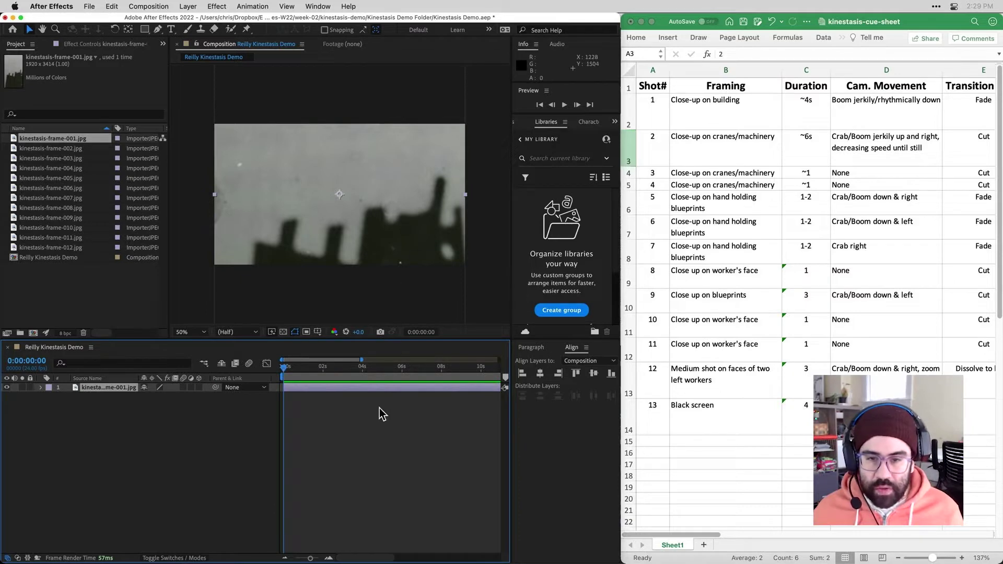
left_click_drag(403, 105, 398, 176)
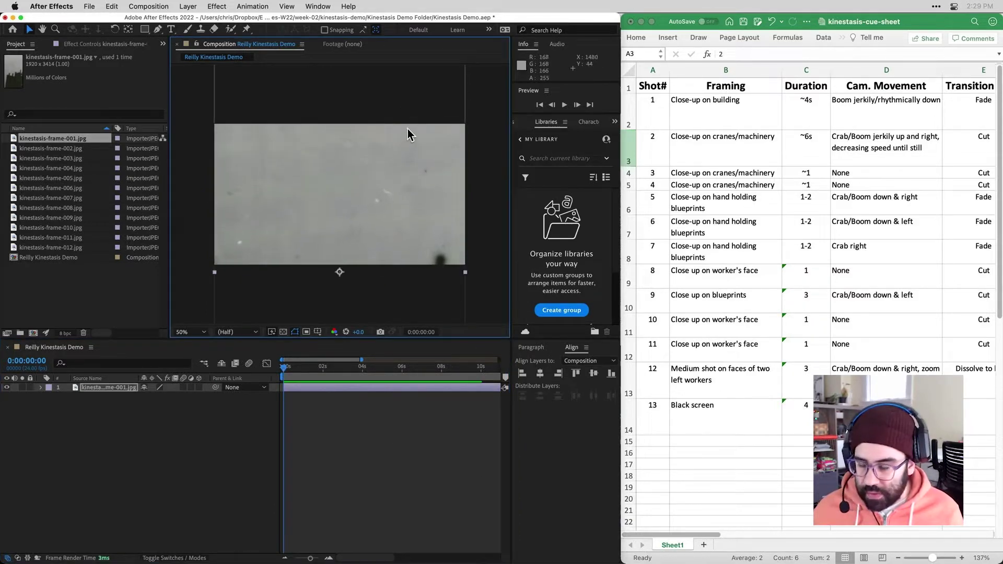
left_click_drag(415, 113, 416, 174)
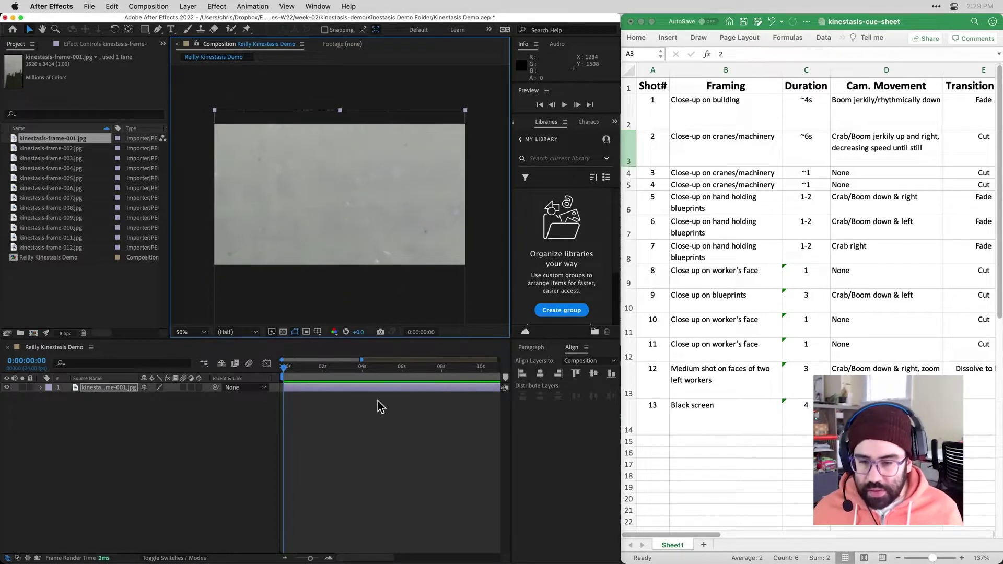
Trim the end of the kinestasis-frame-001.jpg layer to 0:00:04:00
left_click_drag(282, 368, 362, 374)
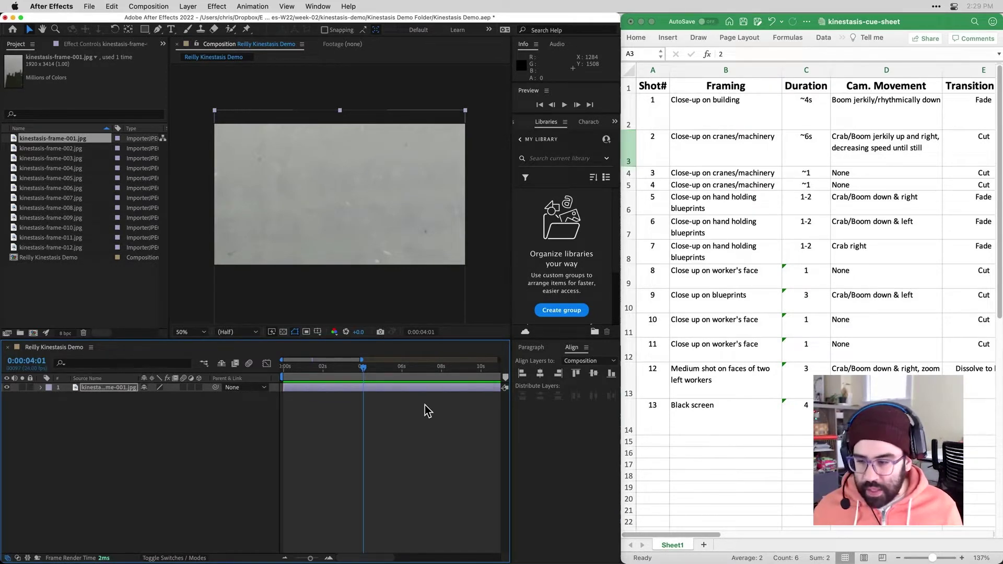
left_click(362, 368)
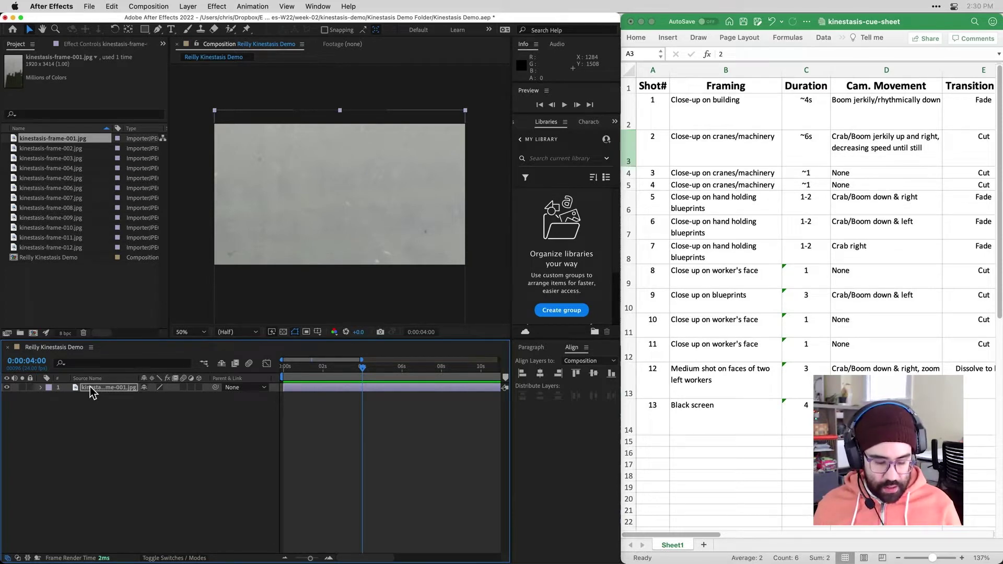
key("alt+]")
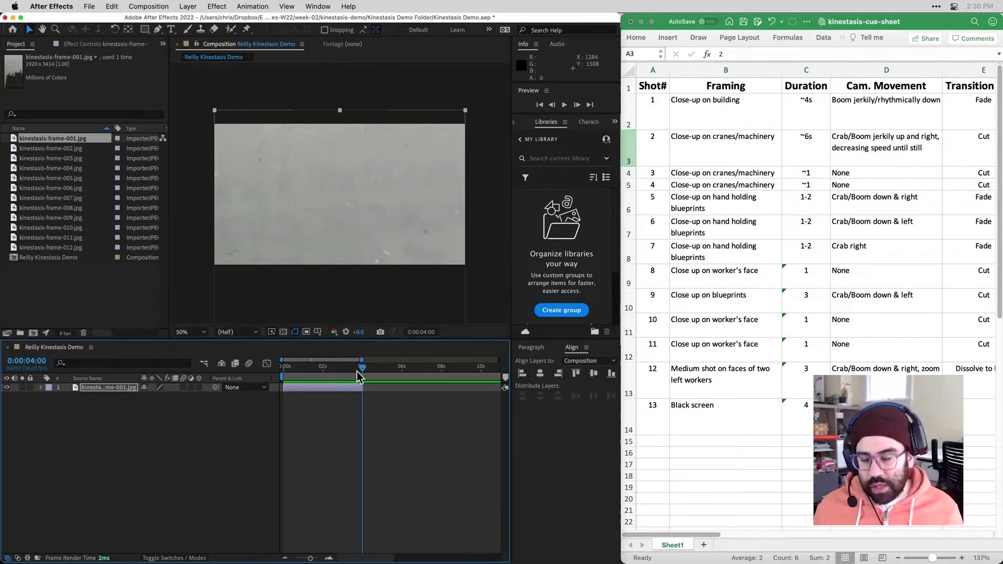
At 0:00:00:00, reposition the image to about 960, 1704 so its top edge meets the top of the composition frame
left_click_drag(363, 369, 282, 365)
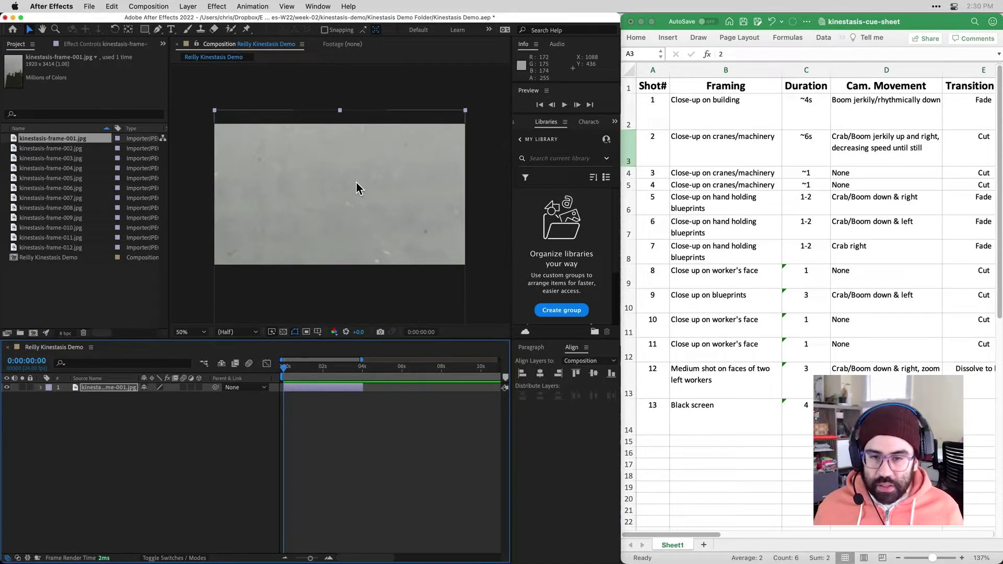
left_click_drag(365, 207, 375, 143)
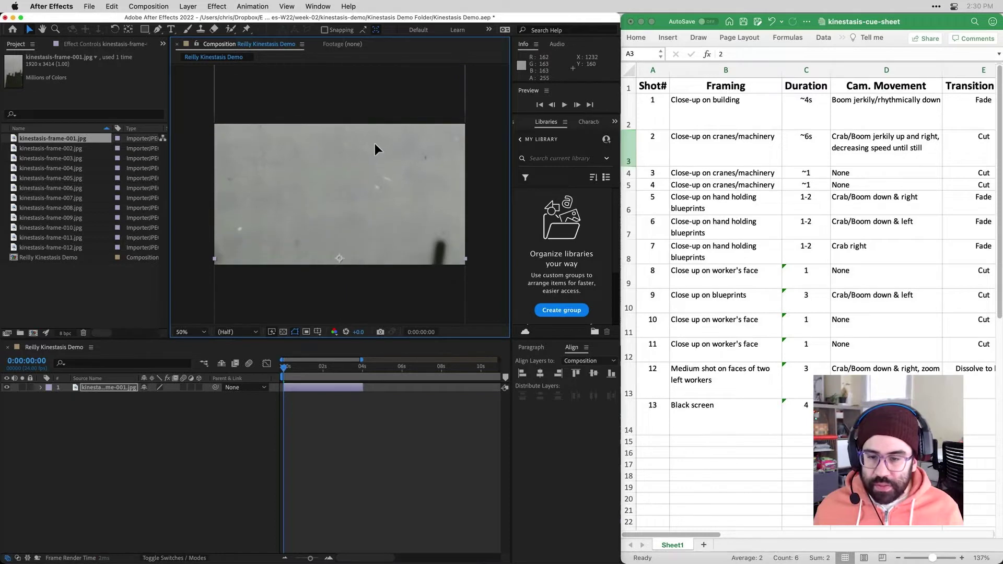
mouse_move(375, 219)
left_mouse_down()
mouse_move(380, 112)
mouse_move(371, 219)
mouse_move(380, 230)
left_mouse_up()
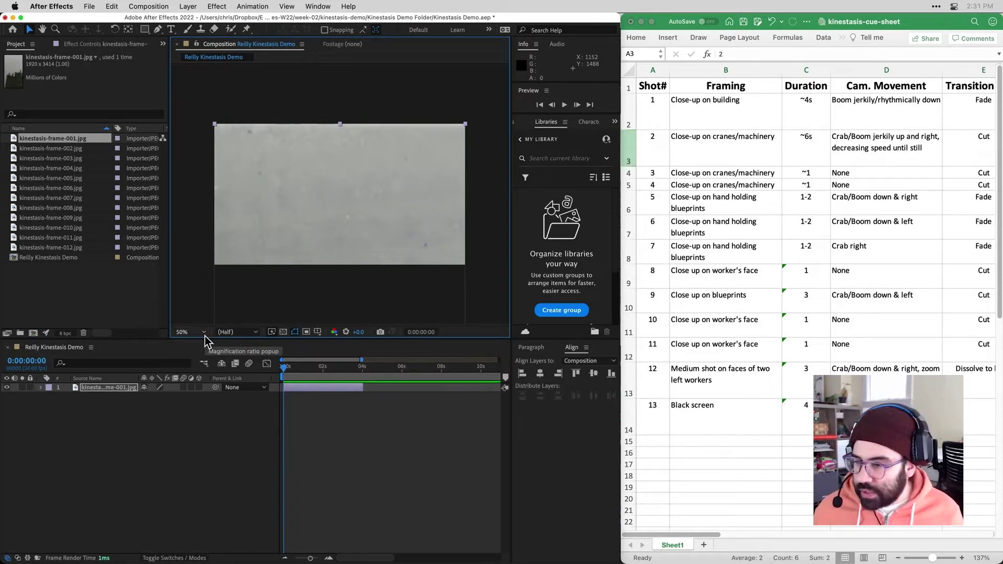
Rename the kinestasis-frame-001.jpg layer to 001
left_click(109, 387)
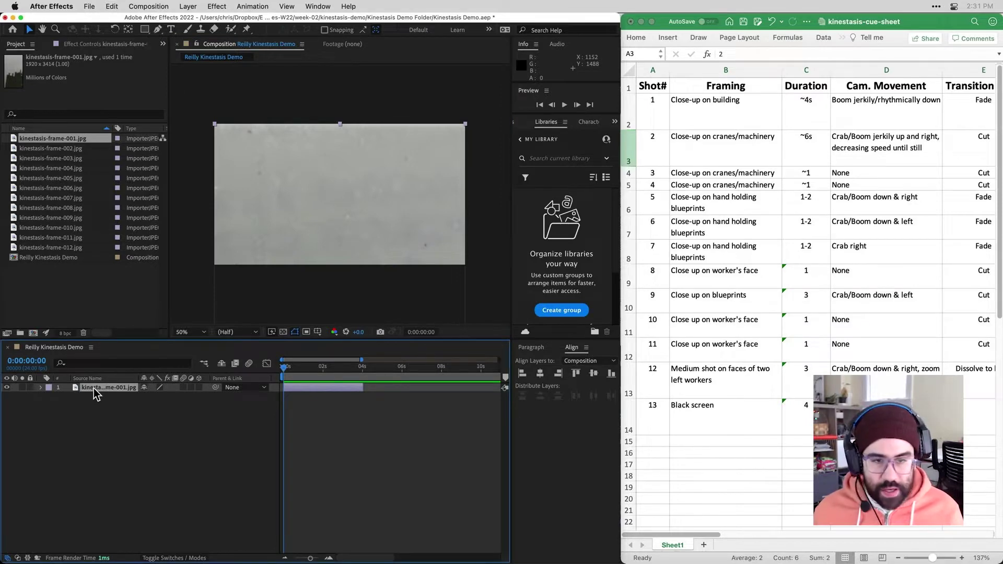
right_click(93, 394)
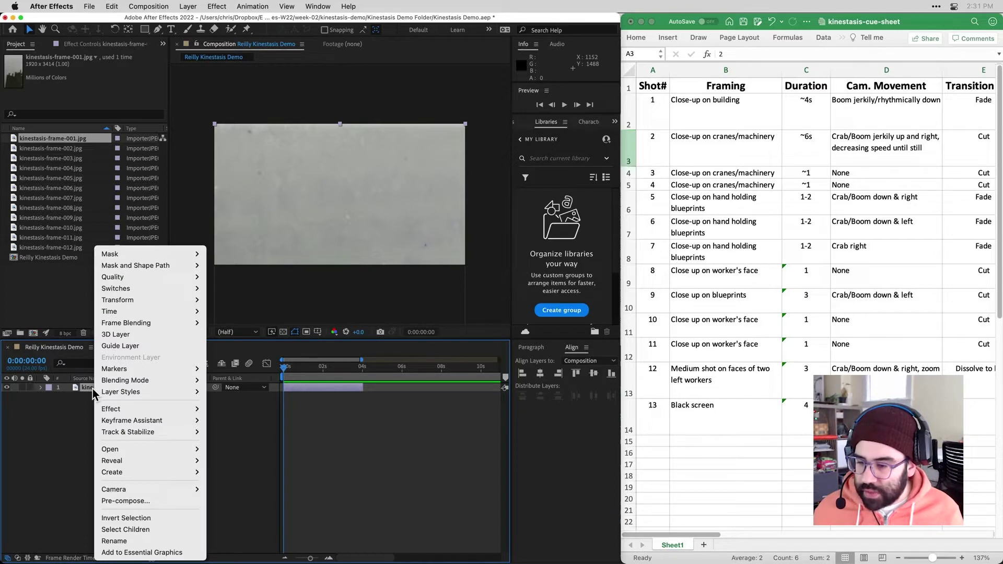
left_click(126, 541)
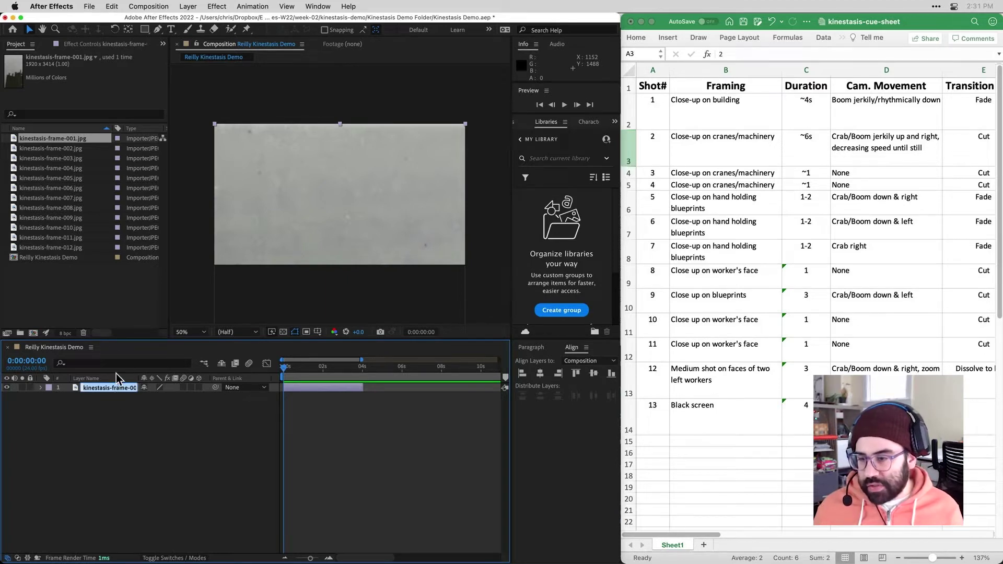
key("BackSpace")
type("001")
key("Return")
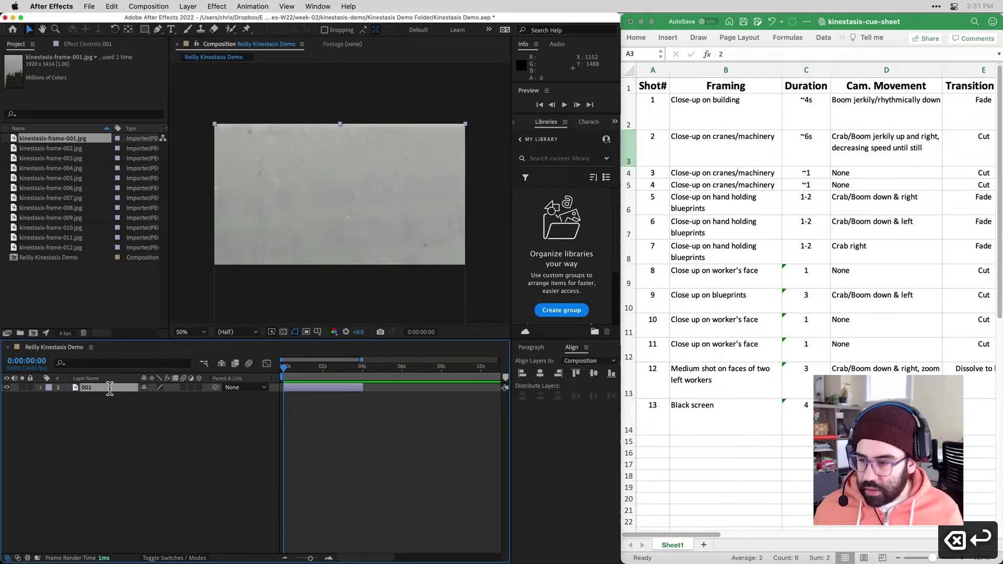
Show only layer 001's Position property and set its first keyframe at 0:00:00:00
left_click(40, 388)
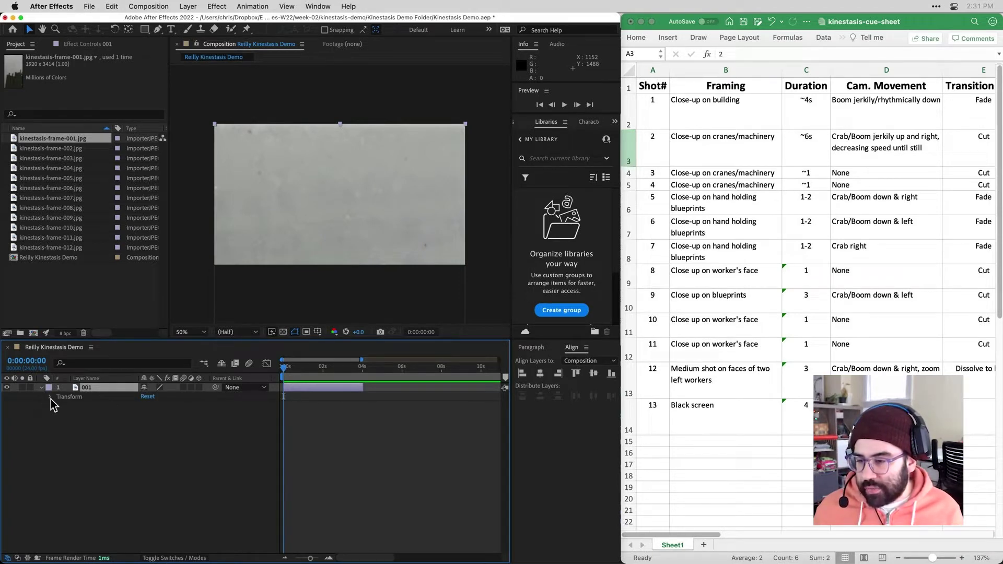
left_click(50, 397)
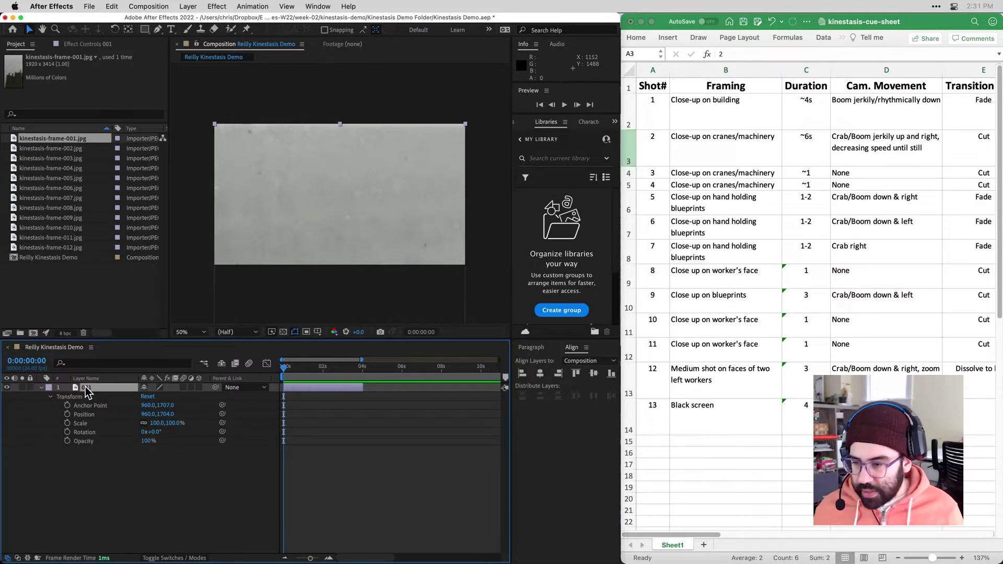
key("p")
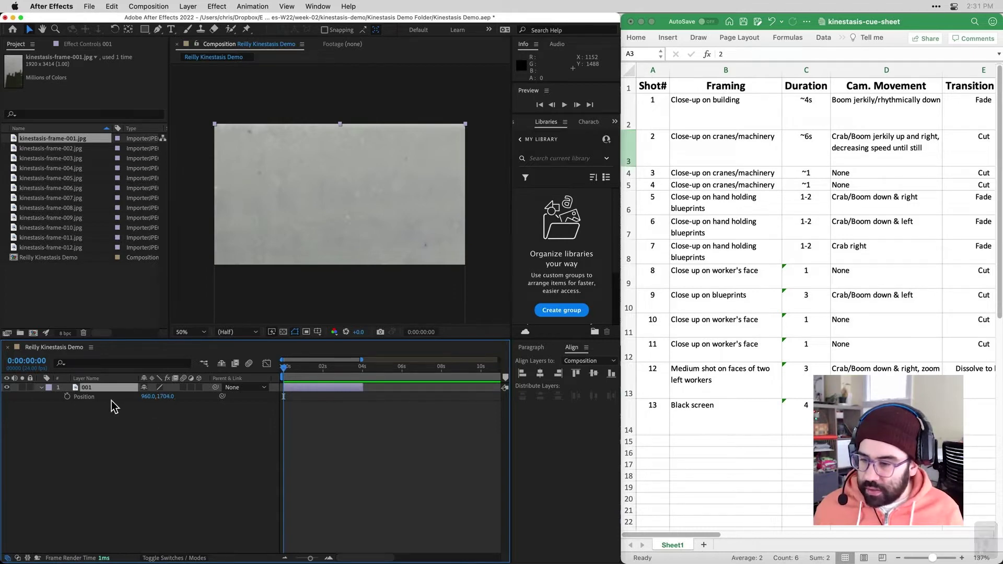
left_click(67, 397)
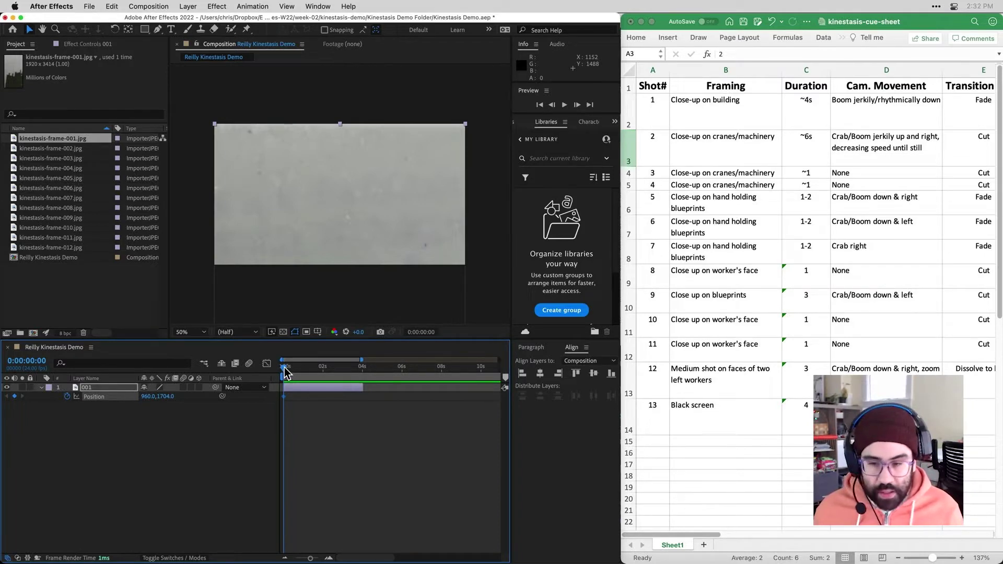
At 0:00:04:00, reduce layer 001's Y position to about 161 to keyframe the end of the vertical move
left_click_drag(285, 372, 364, 375)
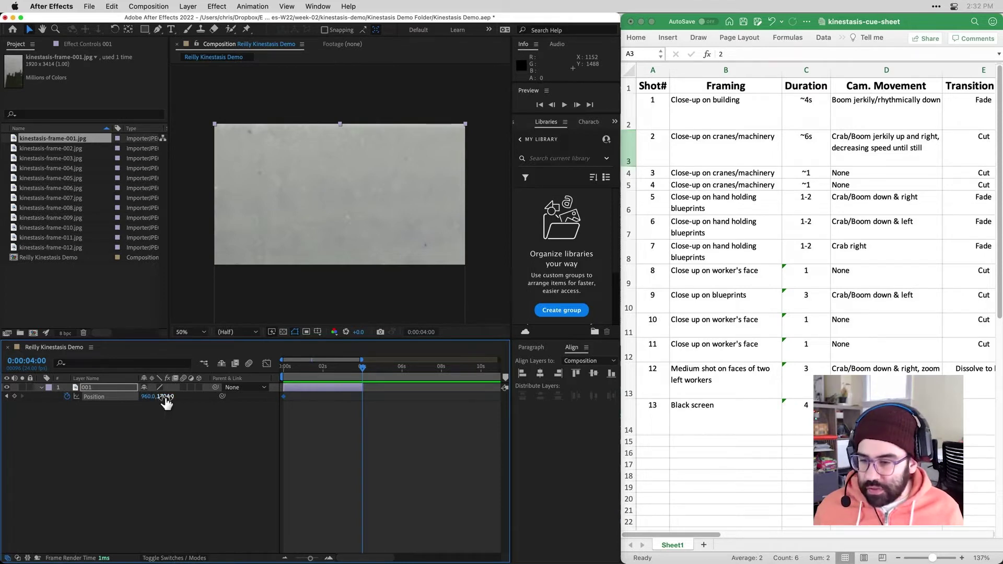
left_click_drag(166, 401, 83, 406)
left_click_drag(163, 401, 29, 395)
left_click_drag(161, 397, 3, 394)
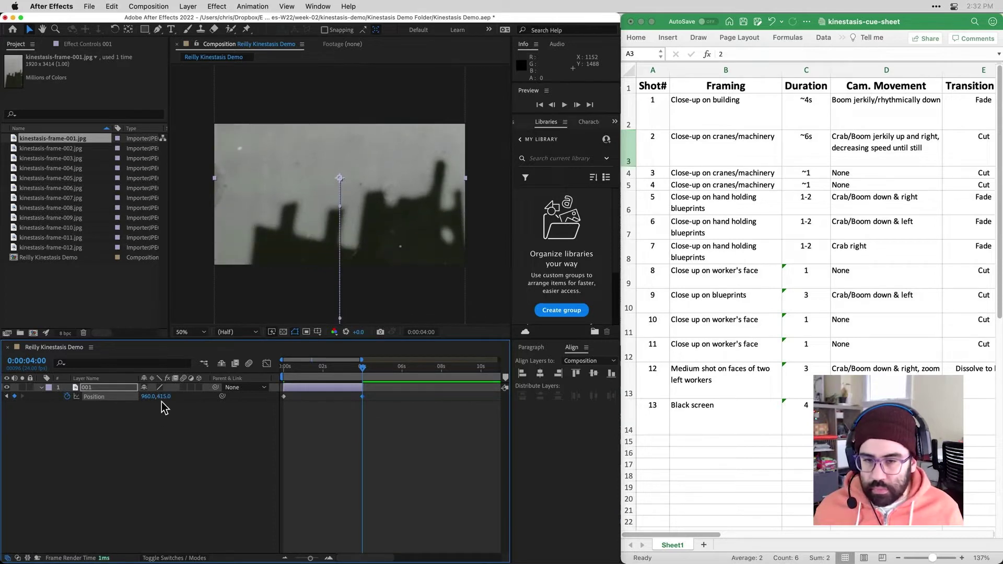
left_click_drag(166, 403, 34, 397)
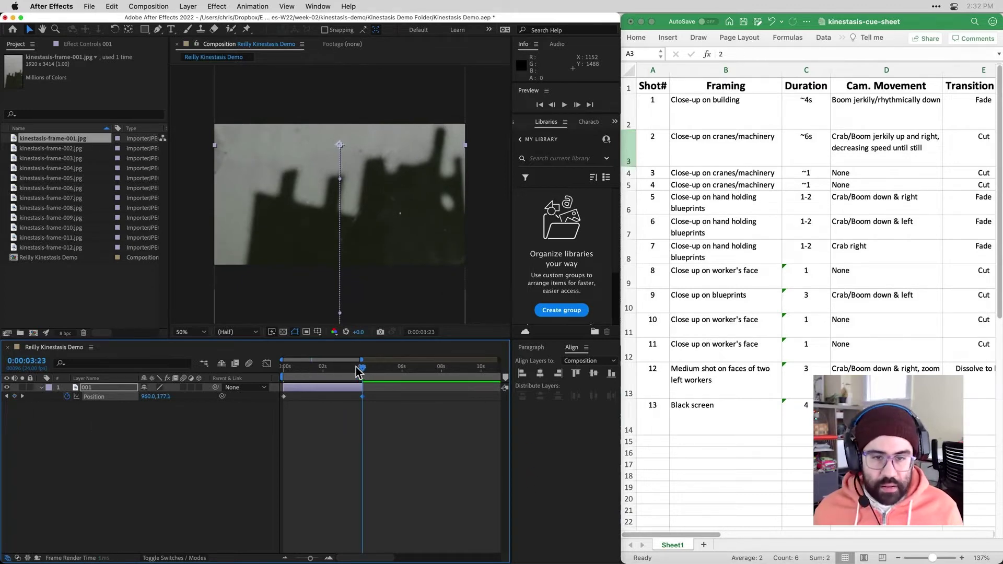
Preview the four-second vertical move from the start of the composition
left_click_drag(362, 367, 237, 367)
left_click(564, 105)
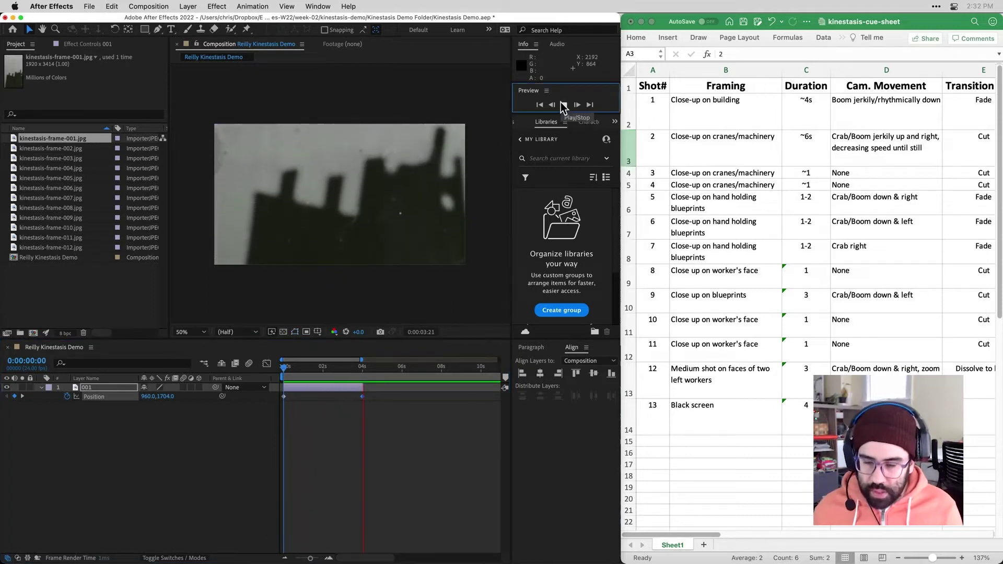
left_click(563, 105)
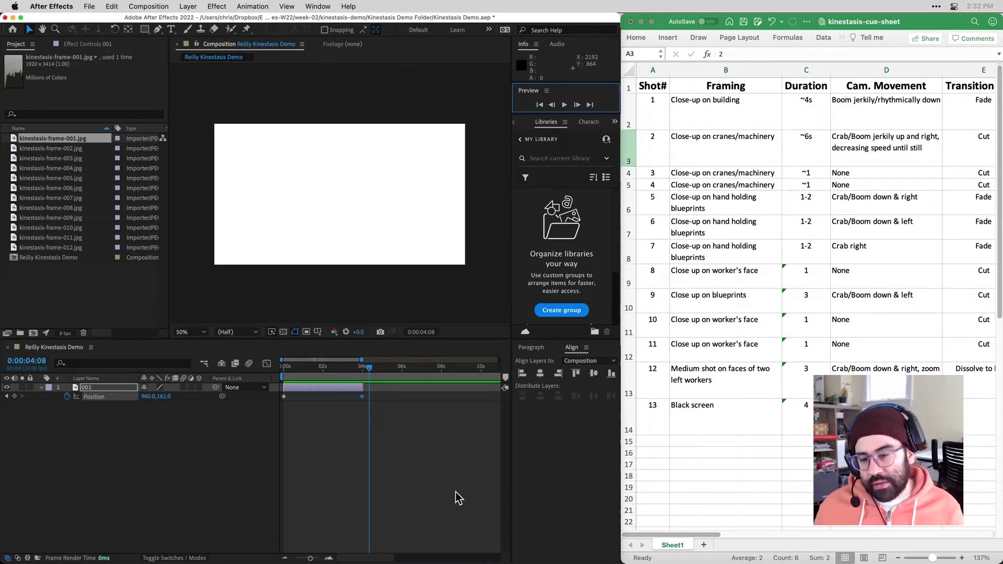
Extend layer 001 to about 6 seconds and move its ending Position keyframe to the new layer end
left_click(352, 389)
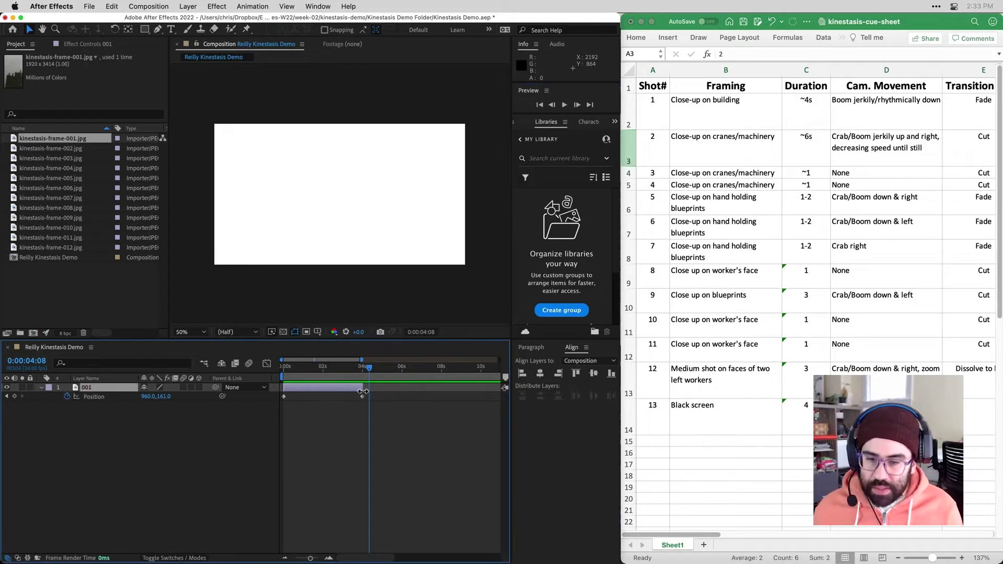
left_click_drag(364, 392, 401, 389)
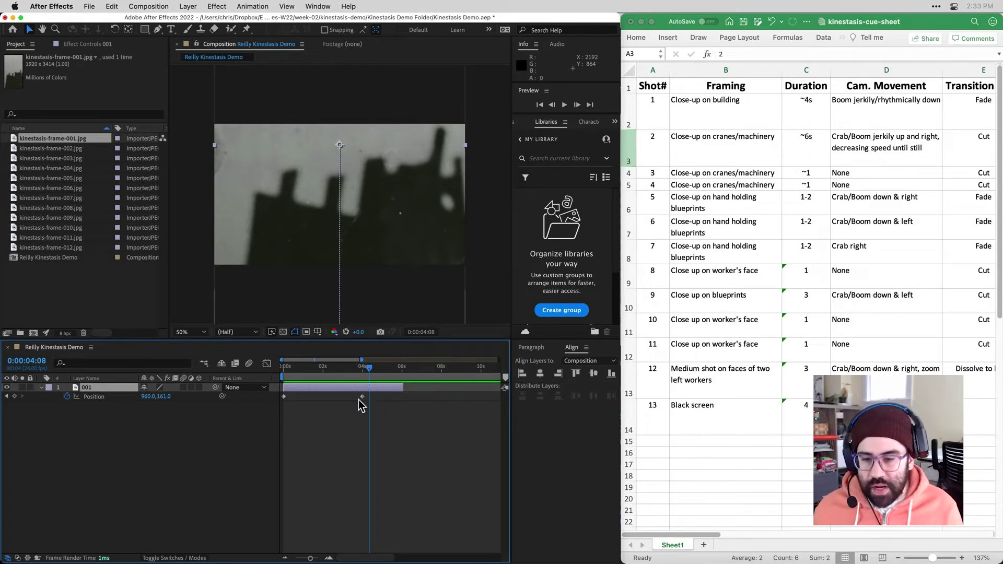
left_click_drag(362, 397, 403, 397)
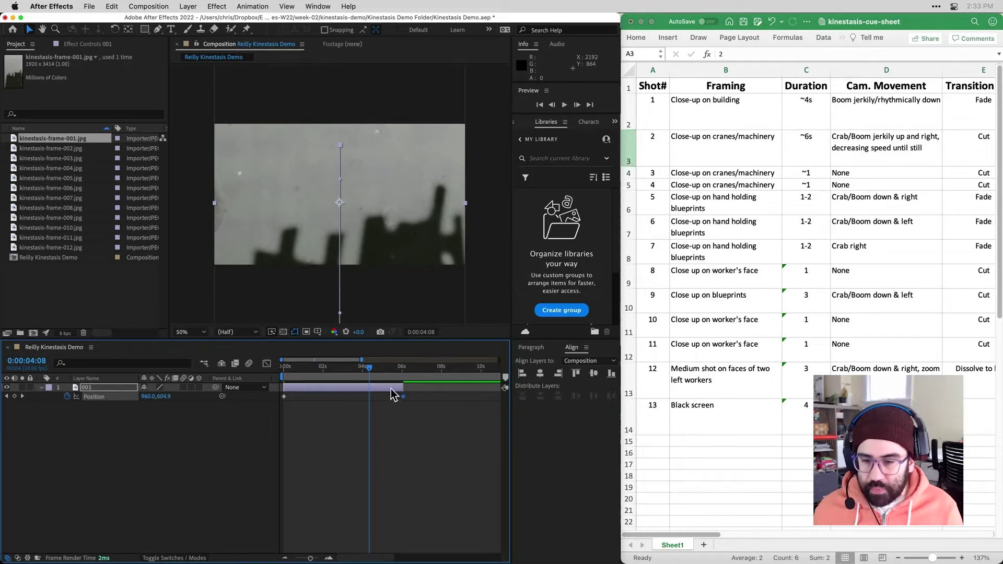
Preview the lengthened six-second move from the start of the composition
left_click_drag(349, 371, 283, 372)
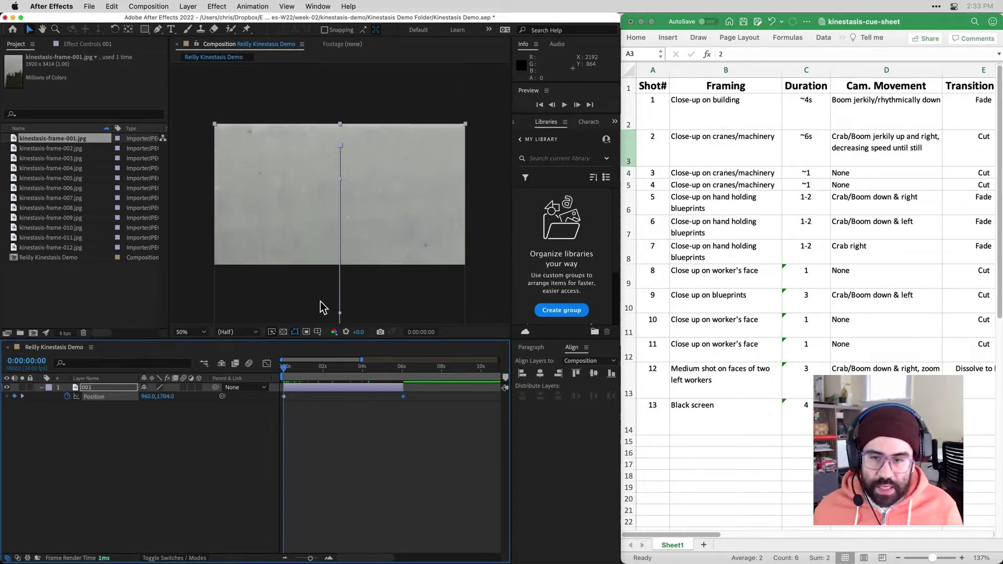
left_click(563, 105)
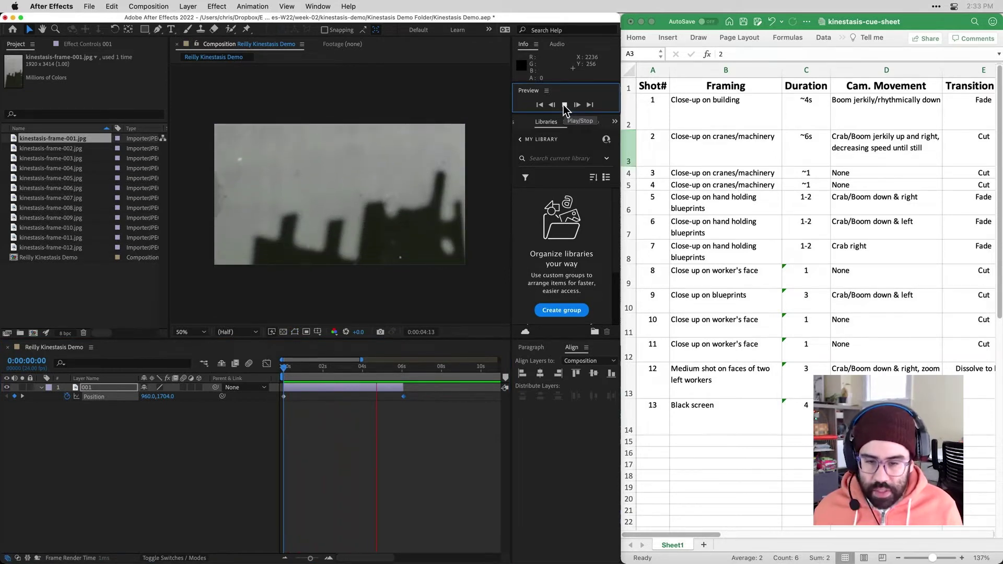
left_click(562, 105)
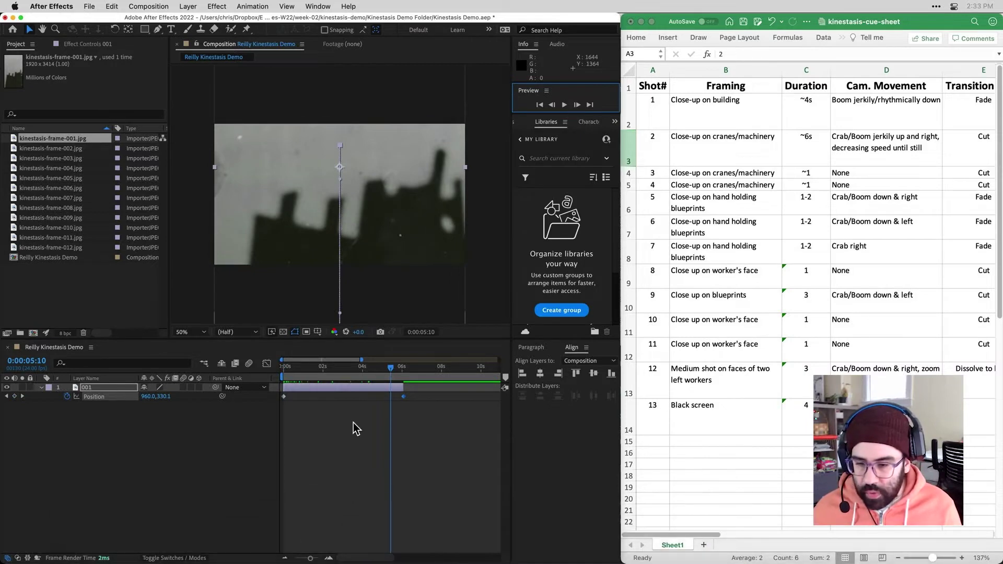
Add a Position keyframe to layer 001 at 0:00:00:21, keeping the interpolated value
left_click(276, 460)
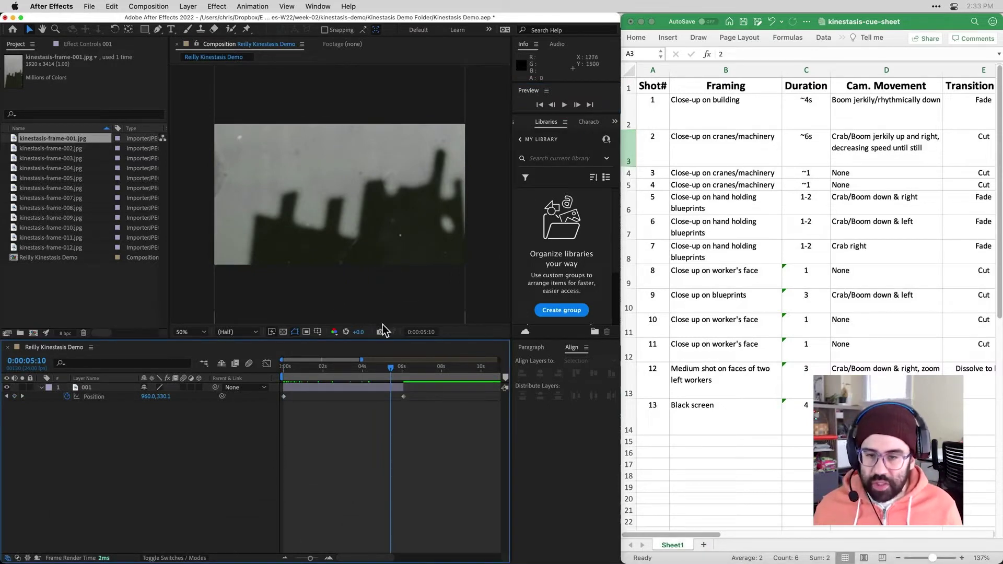
left_click_drag(390, 365, 280, 372)
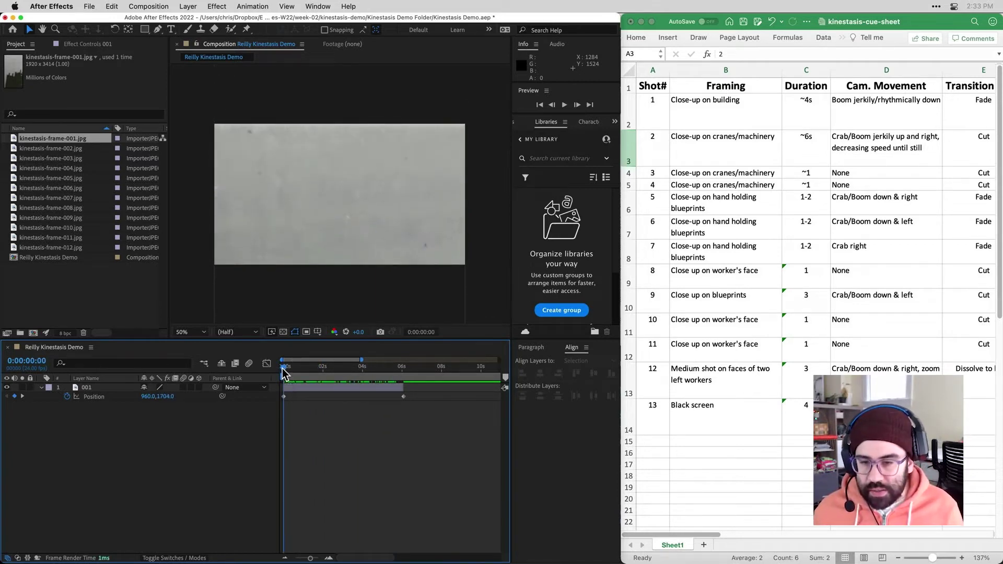
left_click_drag(282, 368, 301, 395)
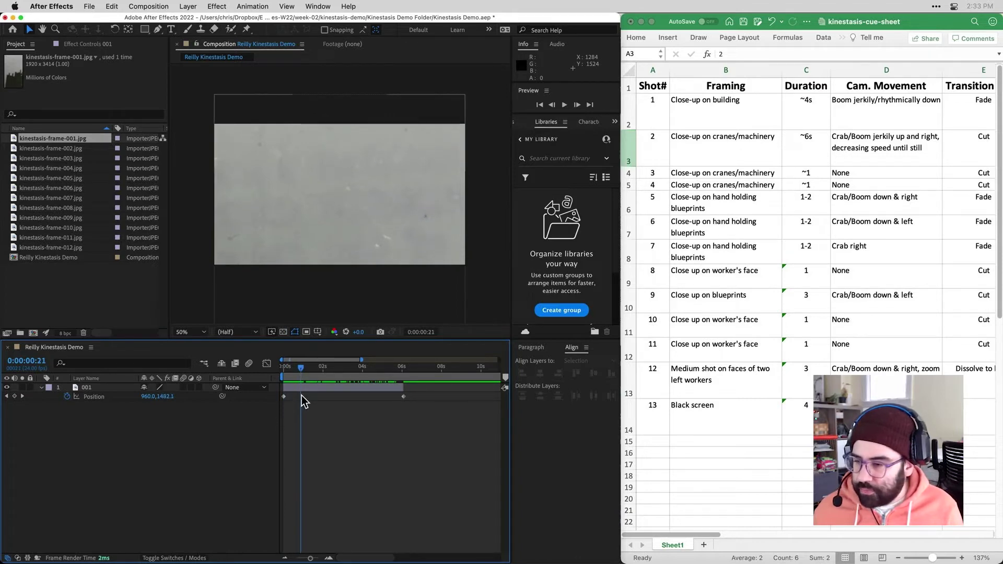
left_click(14, 396)
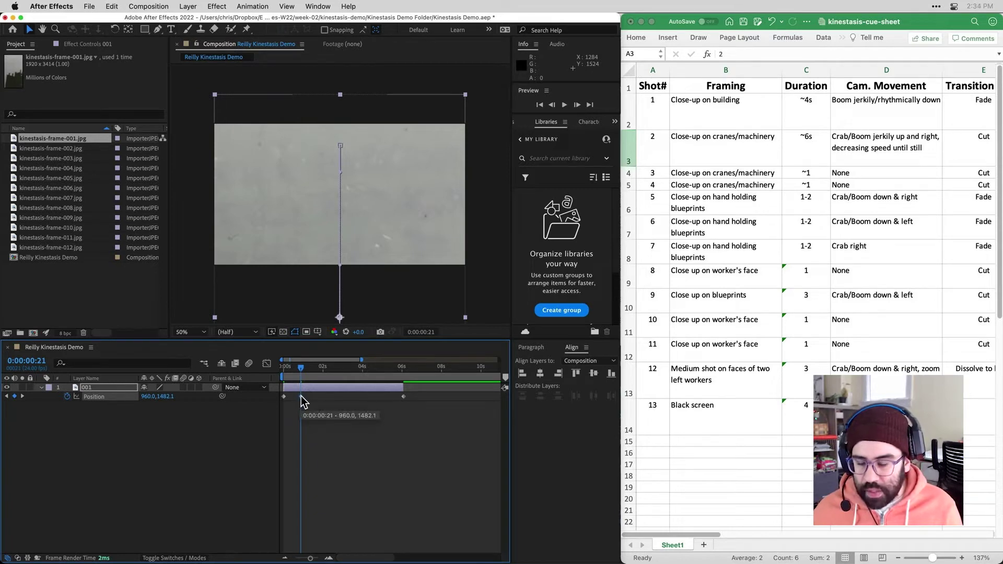
Copy layer 001's Position keyframe at 0:00:00:21 and paste it at 0:00:01:08 to create a pause in the move
left_click(305, 368)
left_click_drag(305, 368, 311, 368)
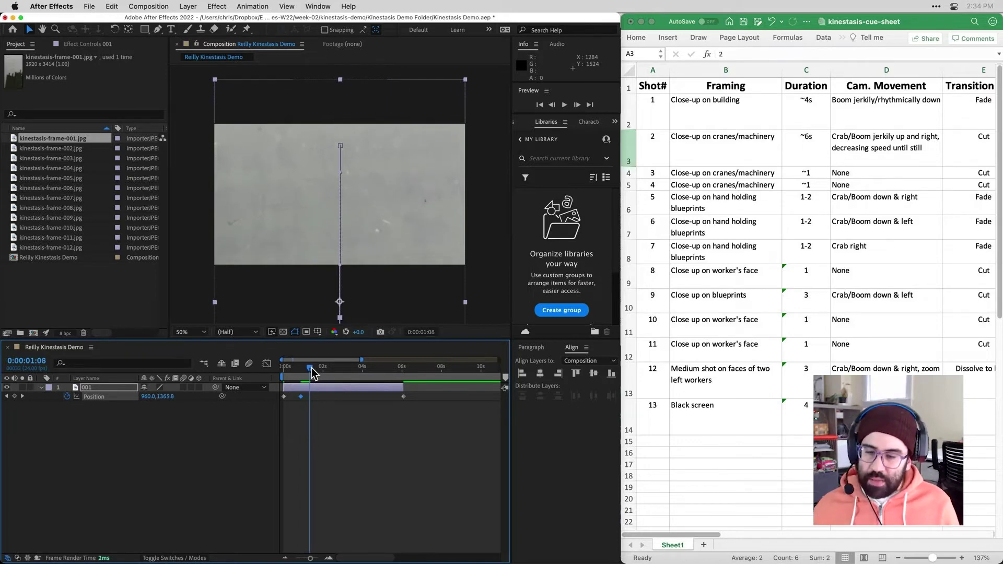
left_click(300, 397)
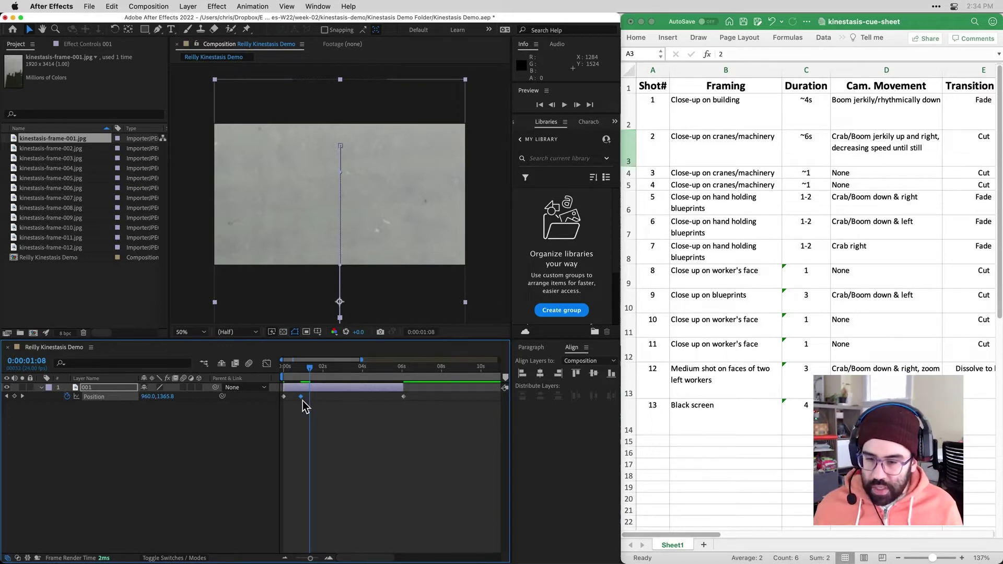
left_click(303, 413)
left_click(300, 396)
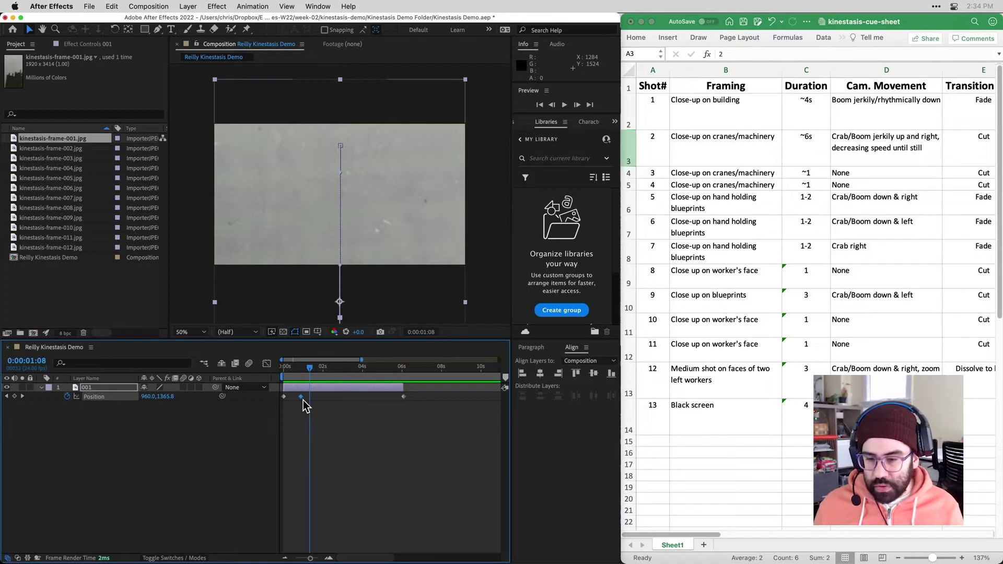
key("super+c")
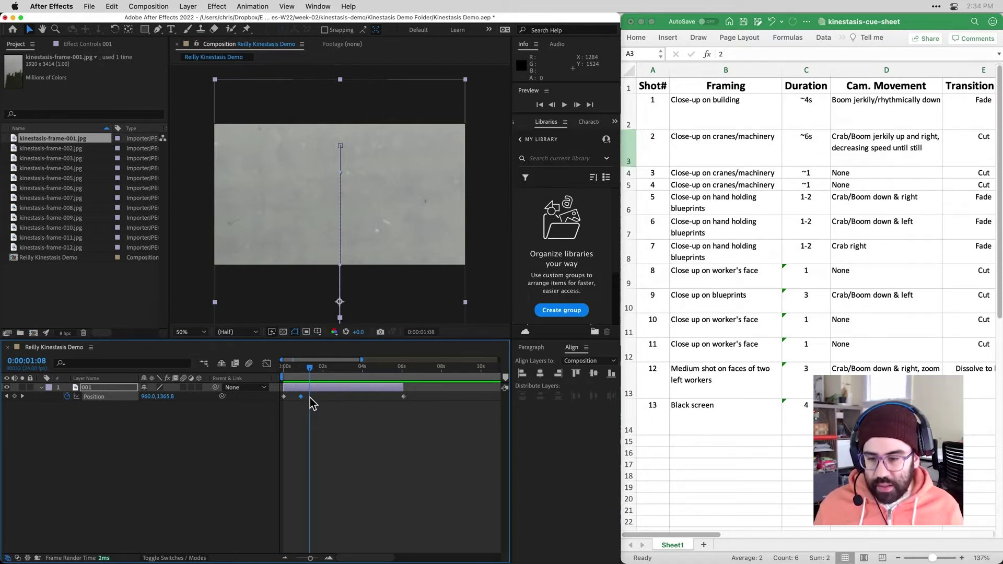
key("super+v")
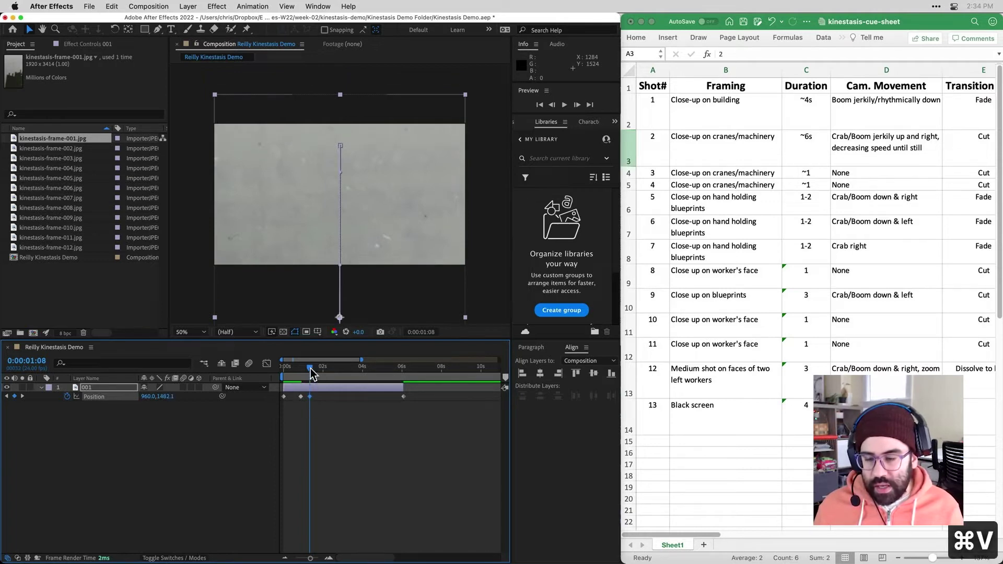
Preview the first pause in layer 001's move from the start of the composition
left_click_drag(308, 377, 280, 377)
key("space")
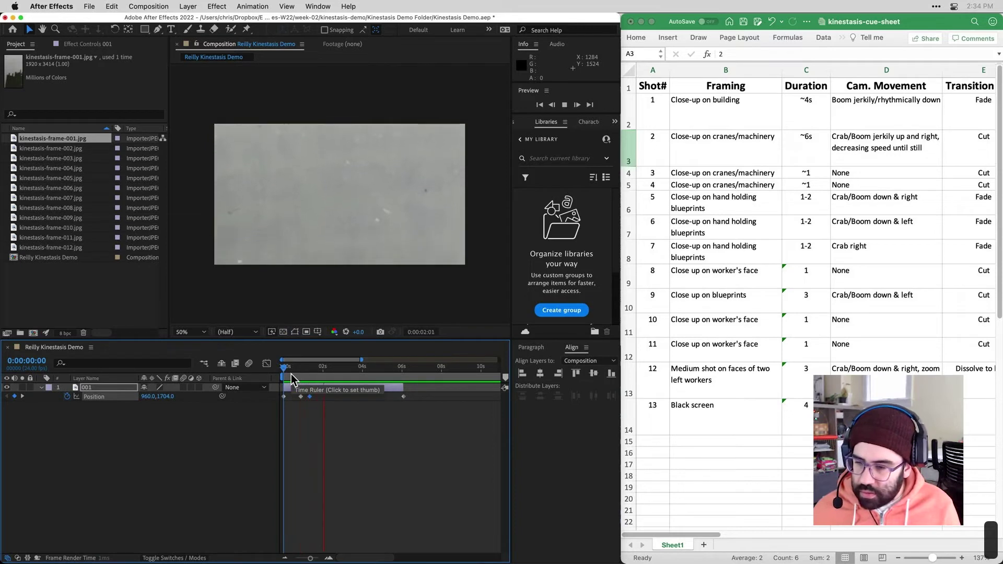
mouse_move(300, 372)
left_mouse_down()
mouse_move(355, 368)
mouse_move(311, 377)
left_mouse_up()
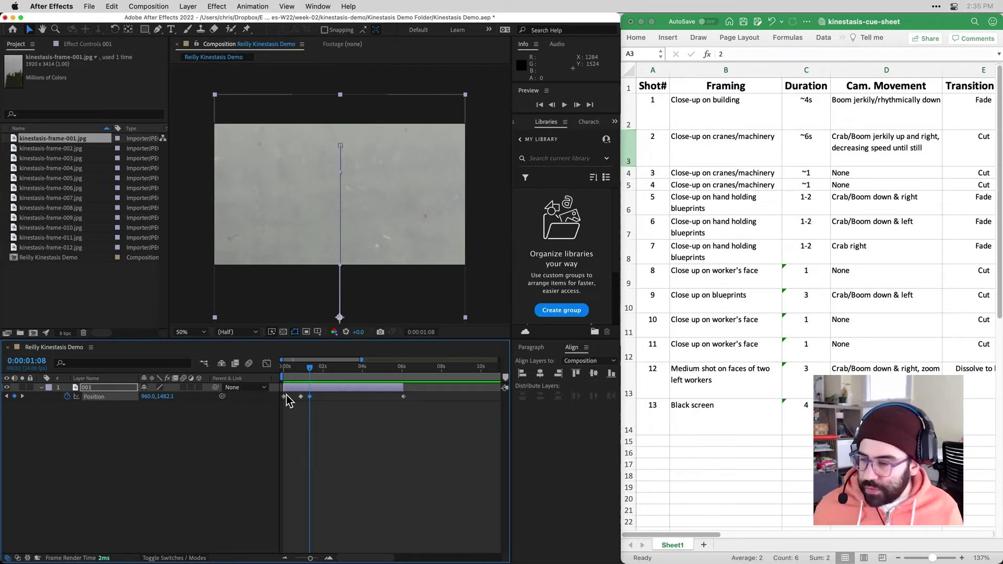
Open layer 001's Position in the graph editor and convert the keyframe at 0:00:00:21 to Hold interpolation
left_click(76, 415)
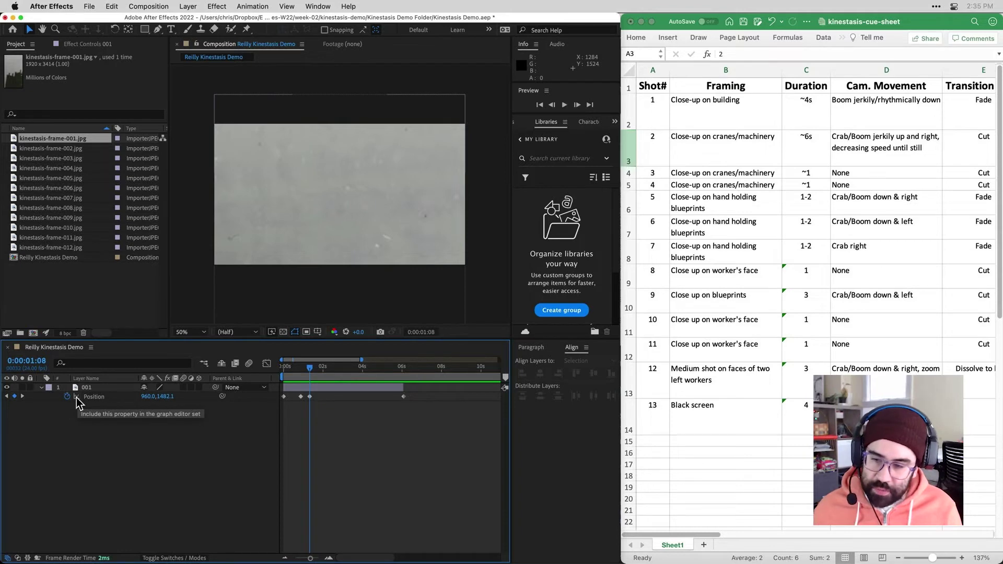
left_click(268, 366)
left_click(312, 418)
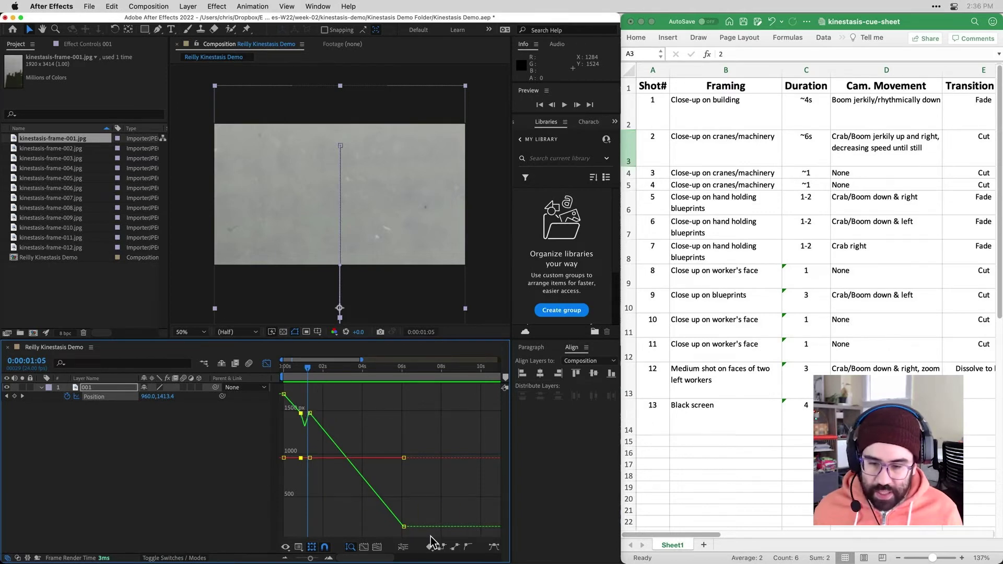
left_click(444, 549)
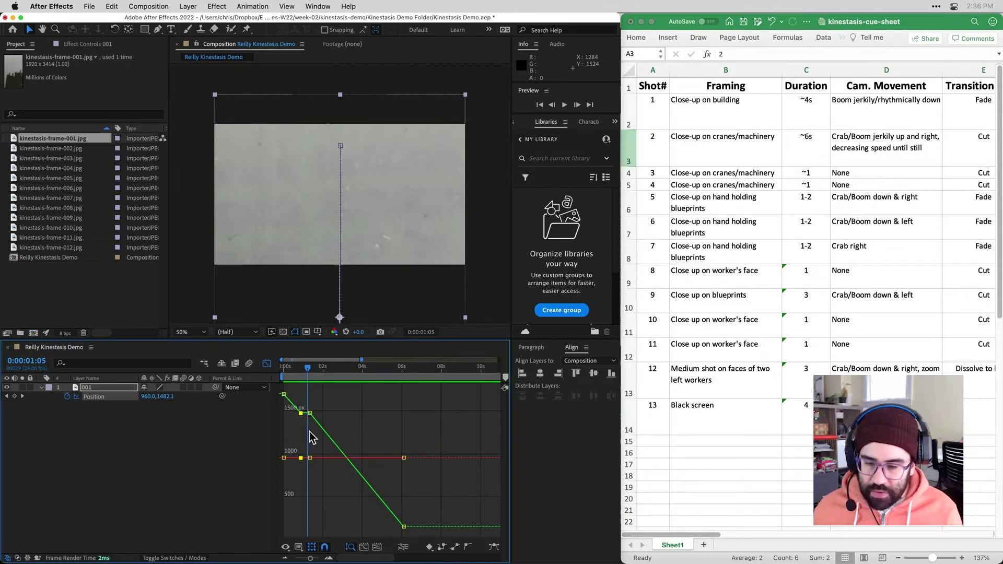
Examine the Position curve by scrubbing between its keyframes, and preview the held section from the start
mouse_move(311, 414)
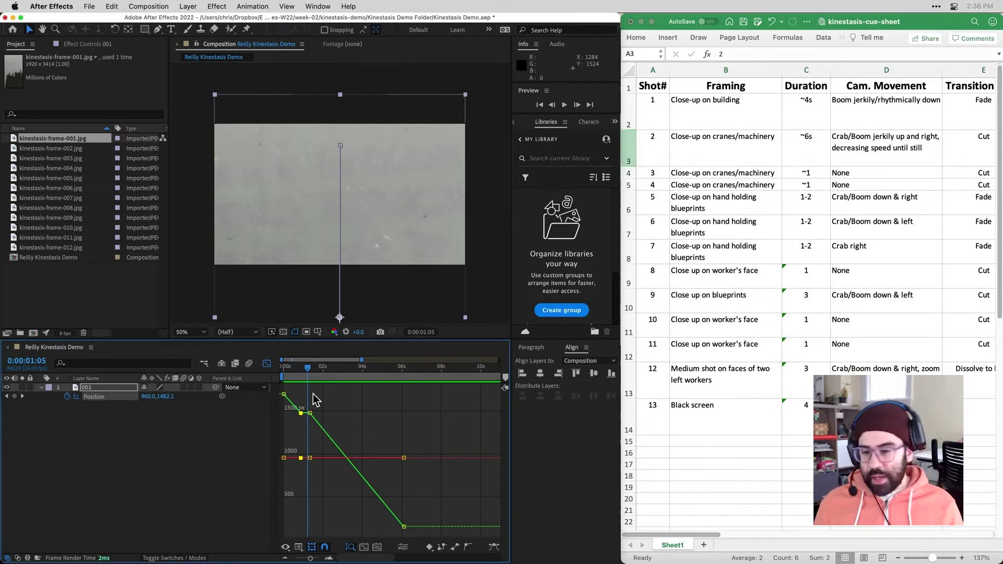
left_click_drag(302, 367, 282, 368)
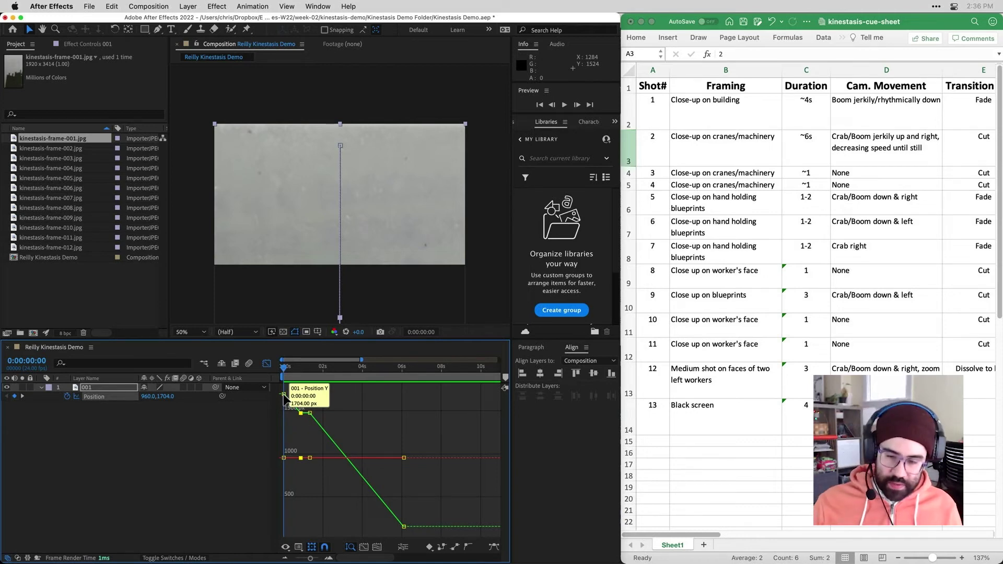
left_click_drag(286, 370, 397, 398)
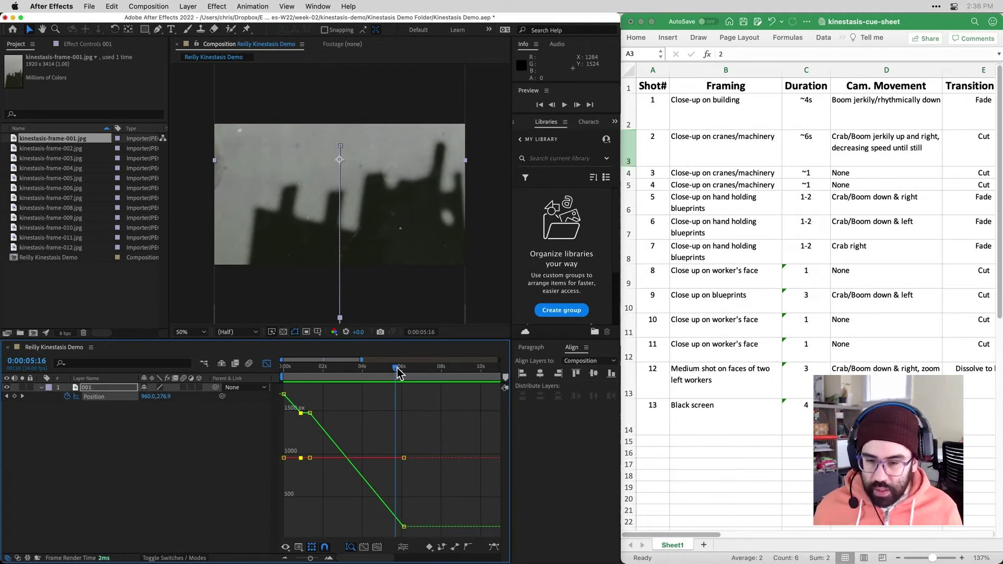
left_click_drag(396, 371, 302, 367)
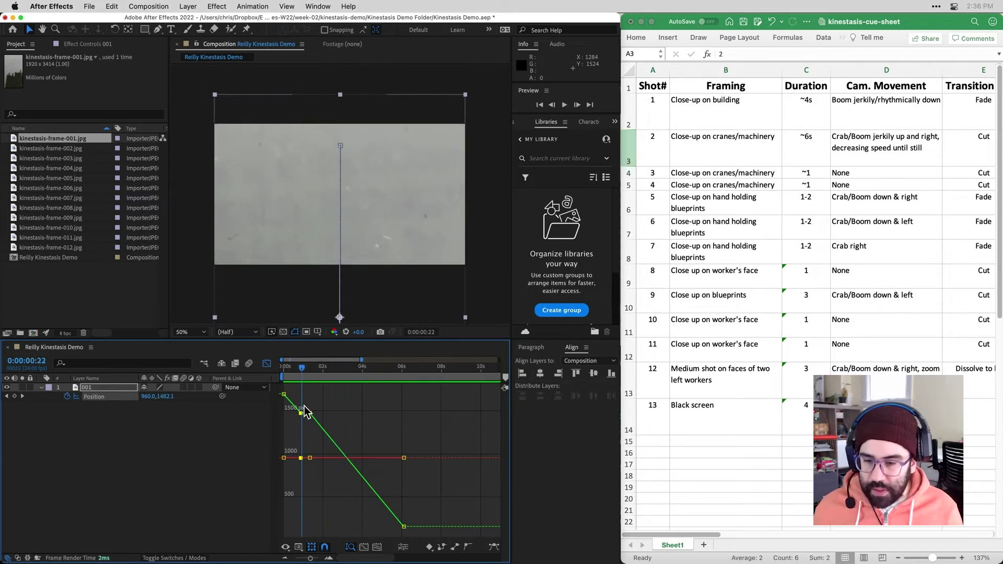
left_click(312, 369)
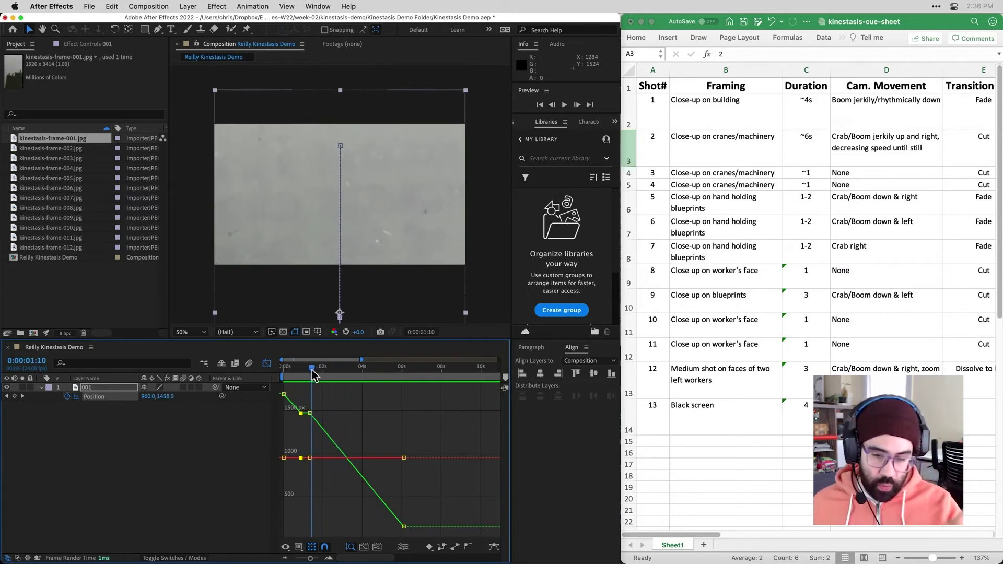
left_click_drag(311, 371, 277, 375)
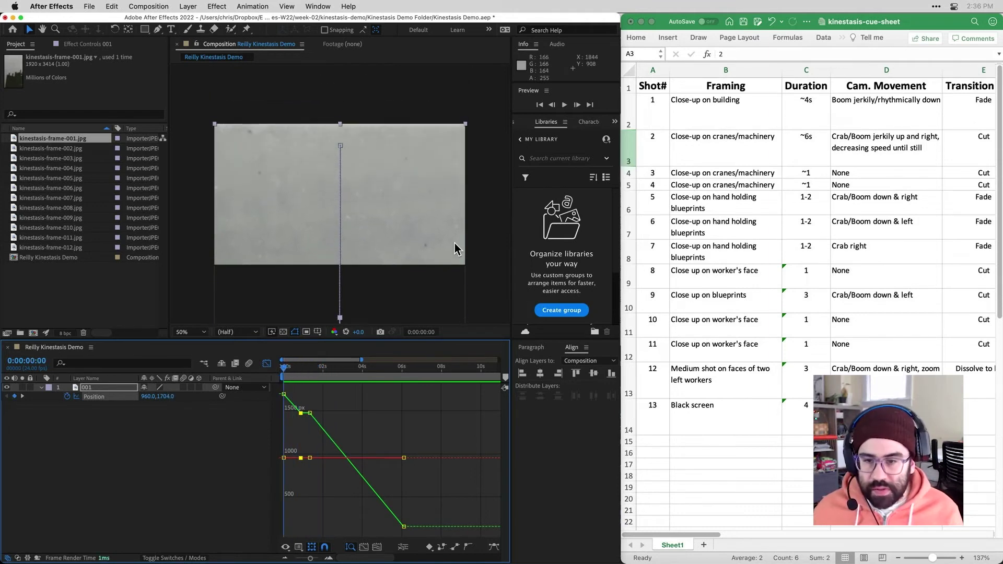
key("space")
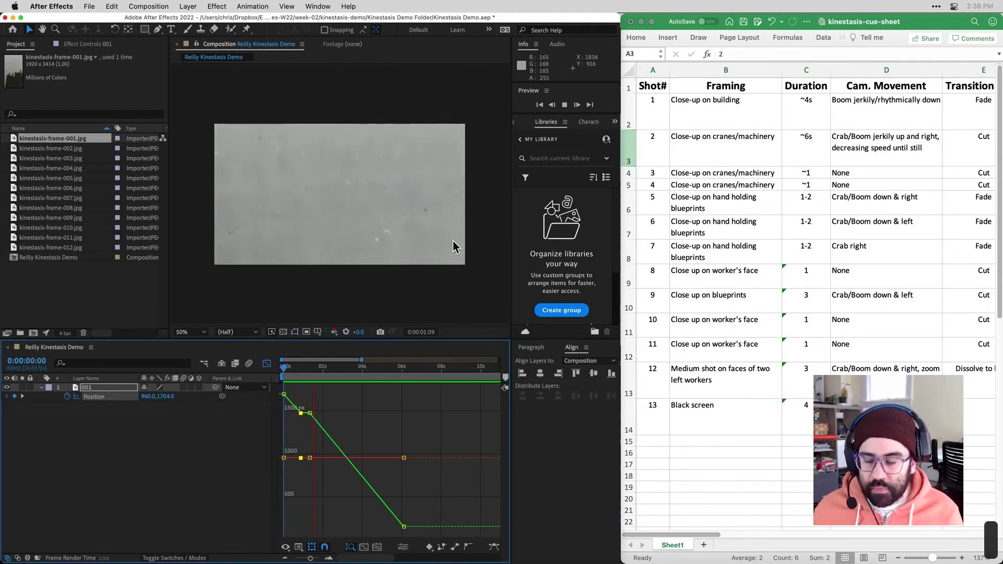
key("space")
left_click(305, 369)
left_click_drag(305, 369, 280, 368)
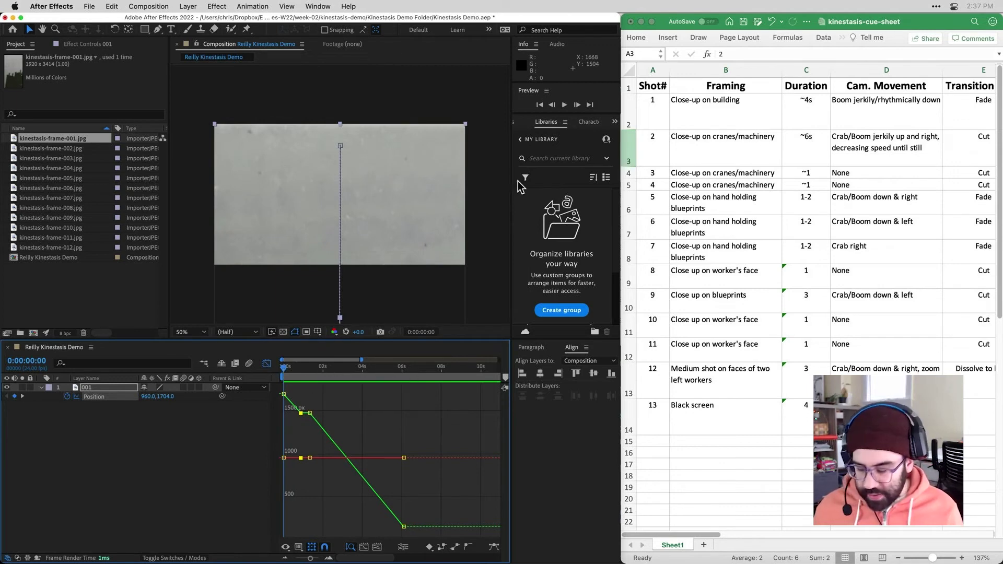
Undo the Hold conversion and leave the graph editor with the current time at 0:00:01:08
key("super+z")
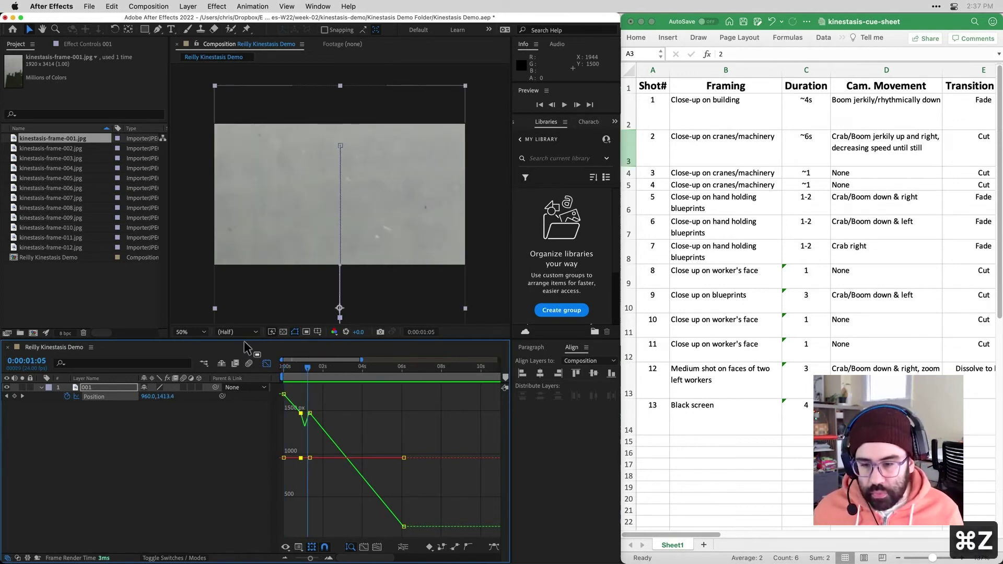
left_click(308, 369)
mouse_move(309, 368)
left_mouse_down()
mouse_move(287, 369)
mouse_move(311, 374)
left_mouse_up()
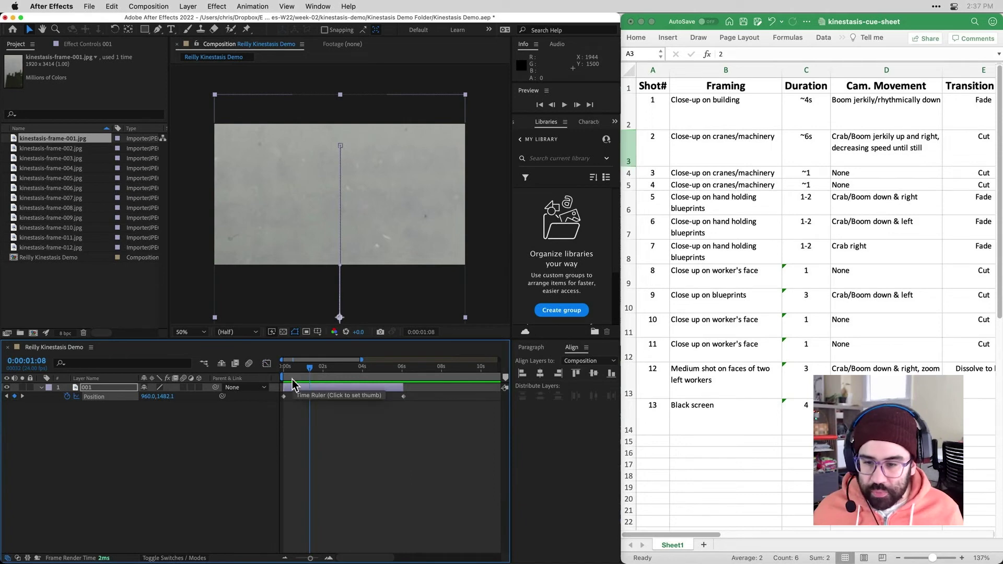
Add a Position keyframe to layer 001 at 0:00:02:03 and paste a copy of it at 0:00:02:14
mouse_move(309, 370)
left_mouse_down()
mouse_move(331, 372)
mouse_move(299, 369)
mouse_move(325, 369)
left_mouse_up()
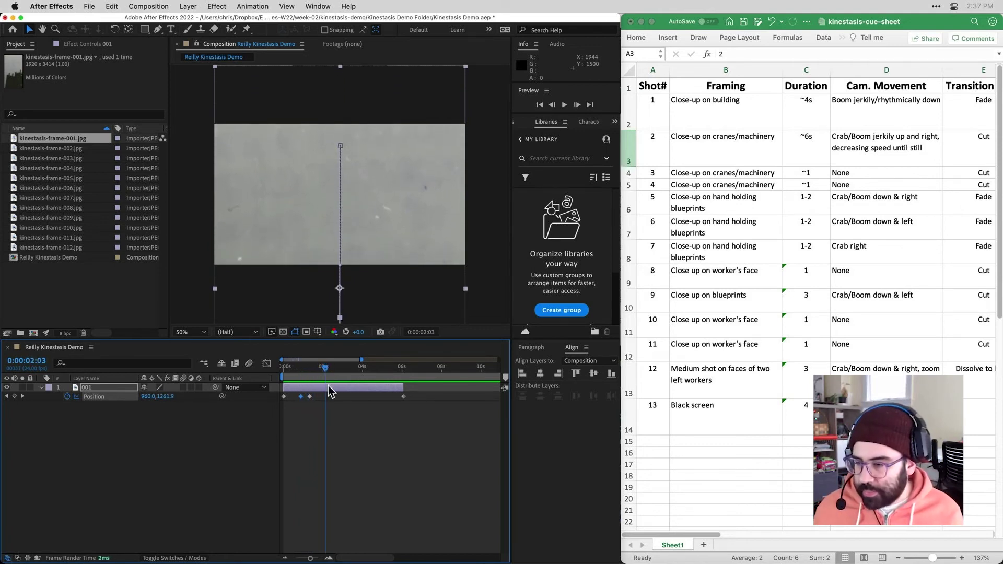
left_click(15, 395)
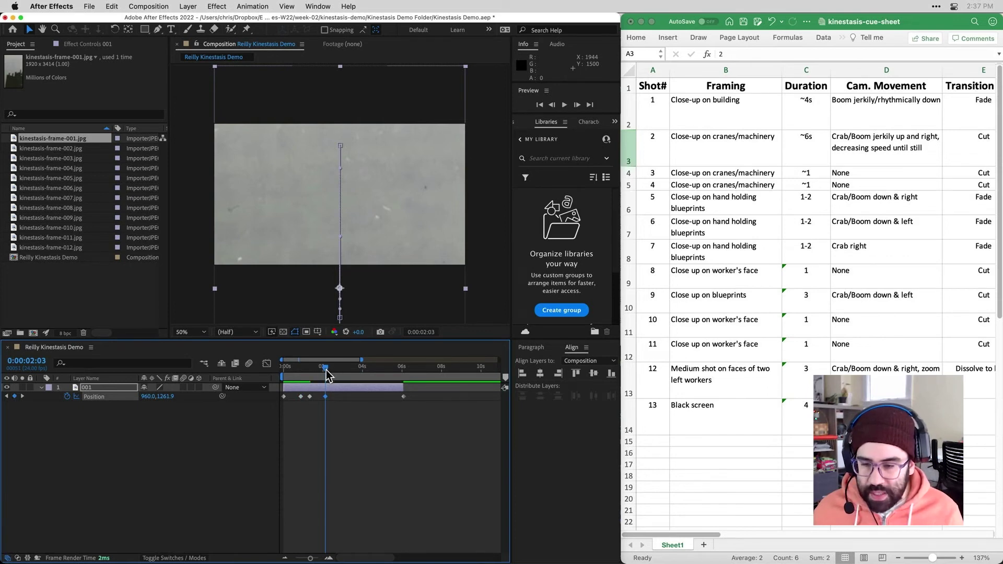
left_click_drag(326, 368, 334, 371)
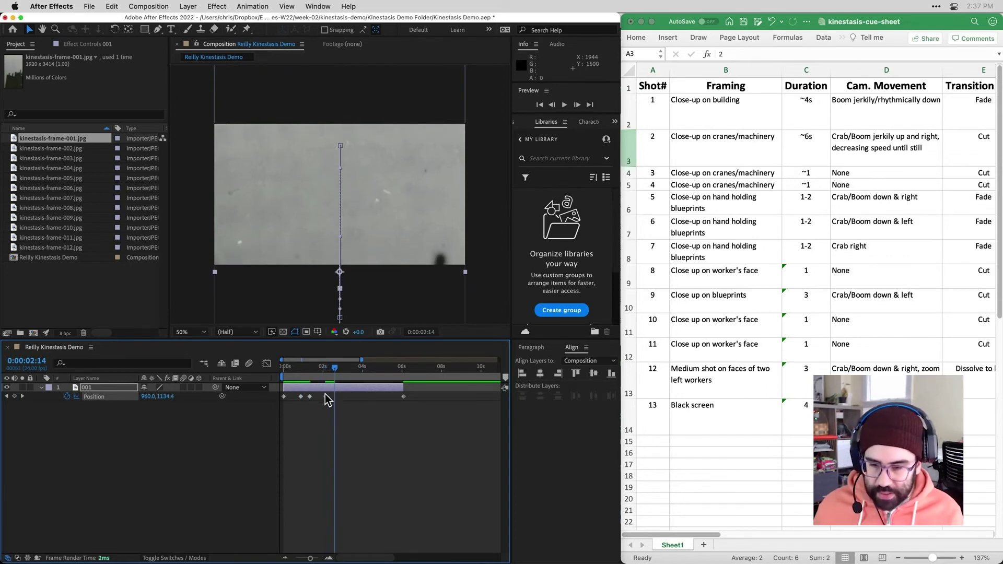
key("super+c")
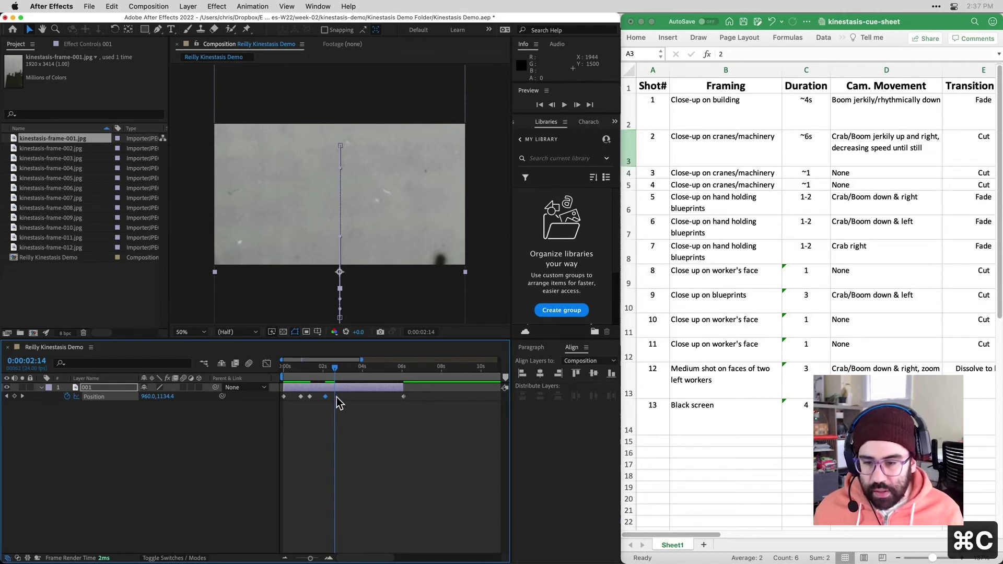
key("super+v")
Preview the move with both pauses from the start of the composition
left_click_drag(334, 368, 276, 365)
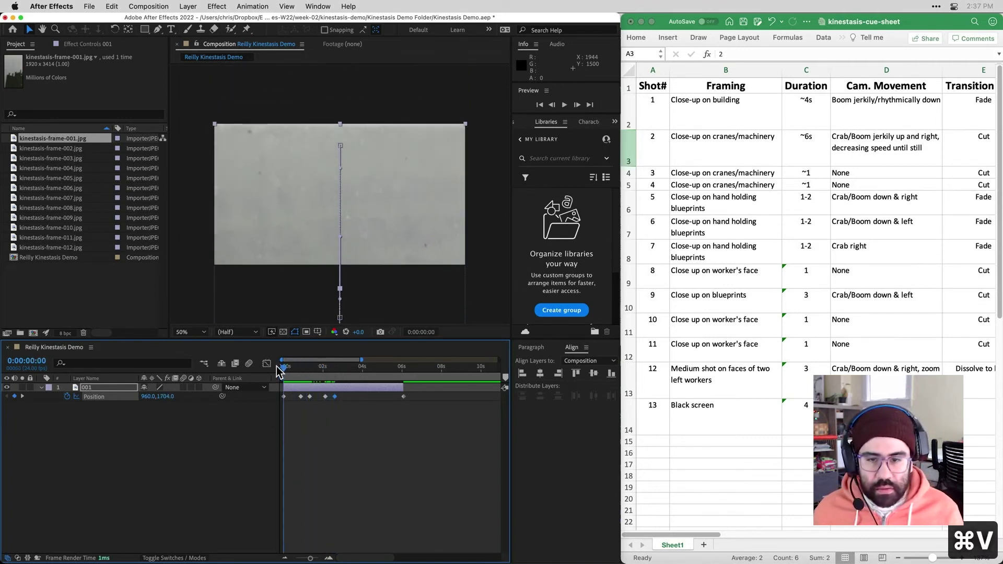
left_click(565, 104)
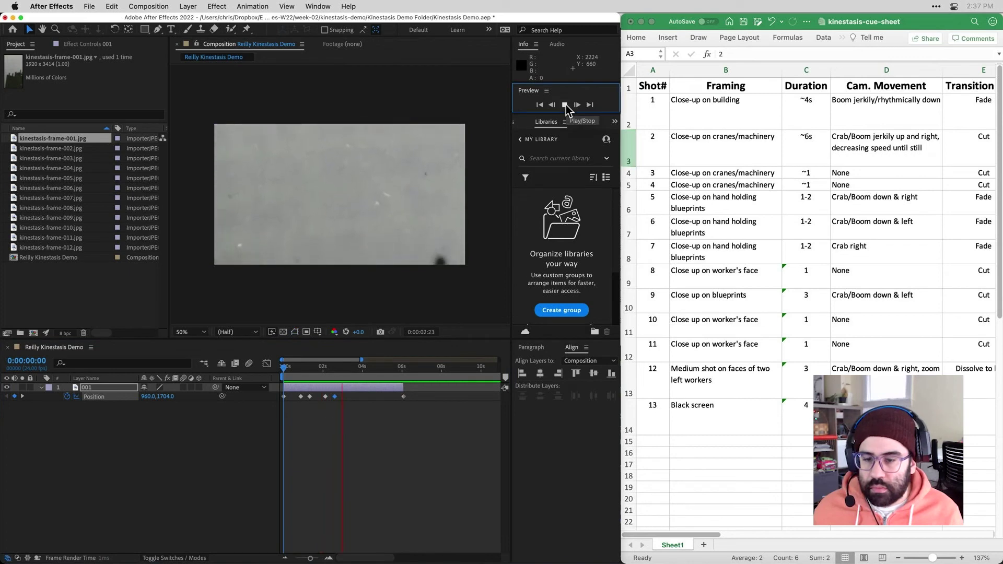
left_click(565, 104)
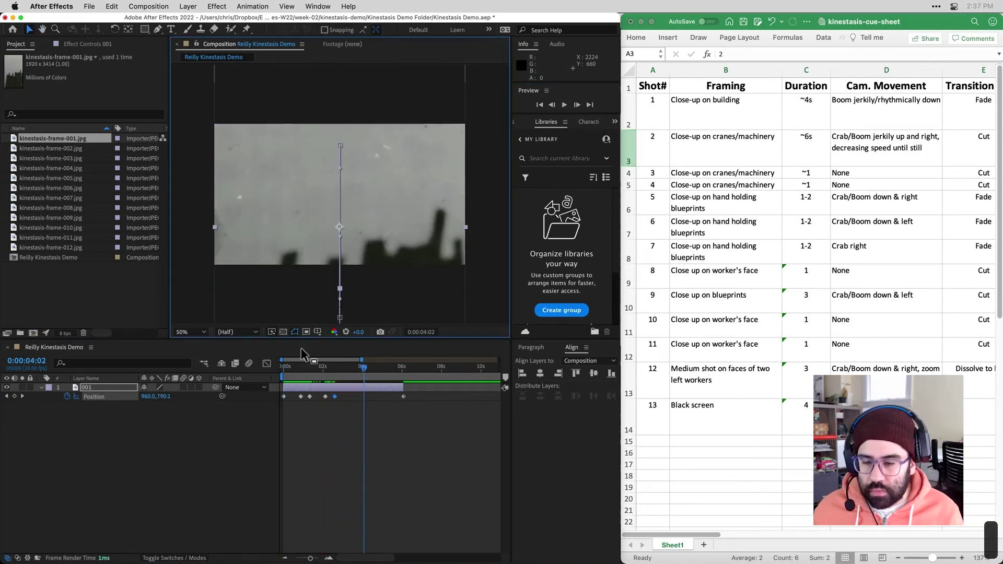
Shift the Position keyframe pair at 0:00:02:03 and 0:00:02:14 together so it straddles the 3-second mark
mouse_move(336, 407)
left_mouse_down()
mouse_move(322, 393)
mouse_move(342, 401)
left_mouse_up()
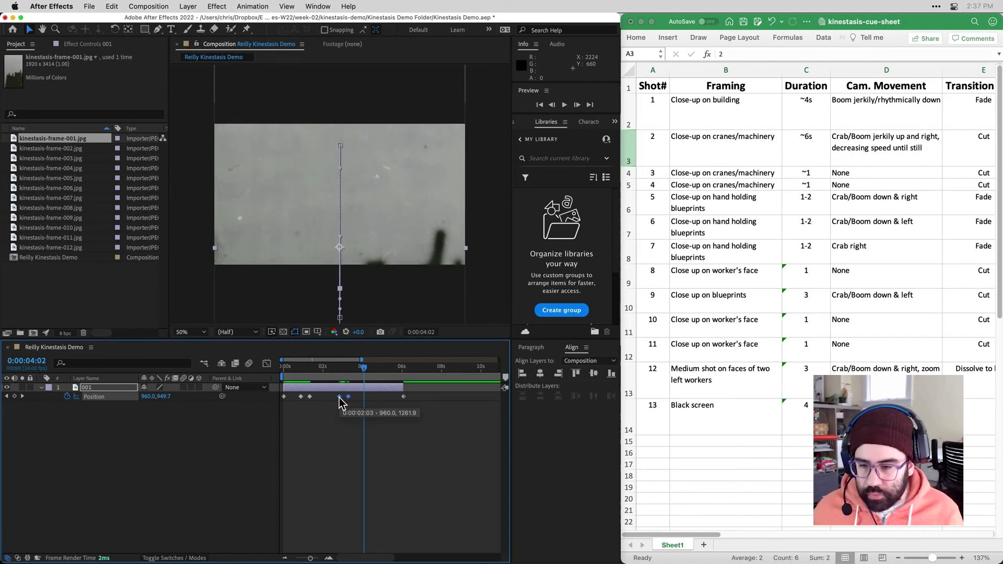
left_click(399, 367)
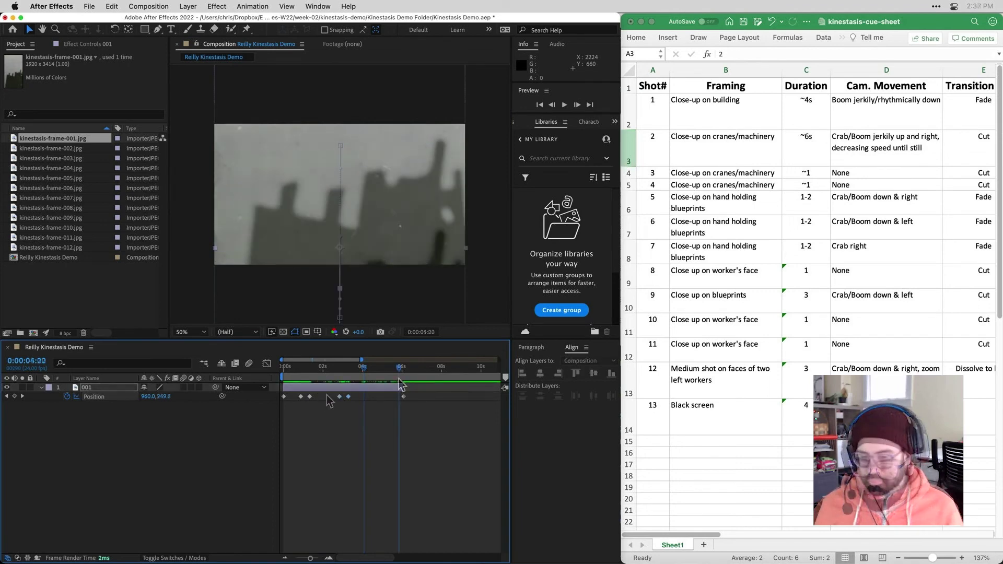
left_click_drag(400, 385, 403, 384)
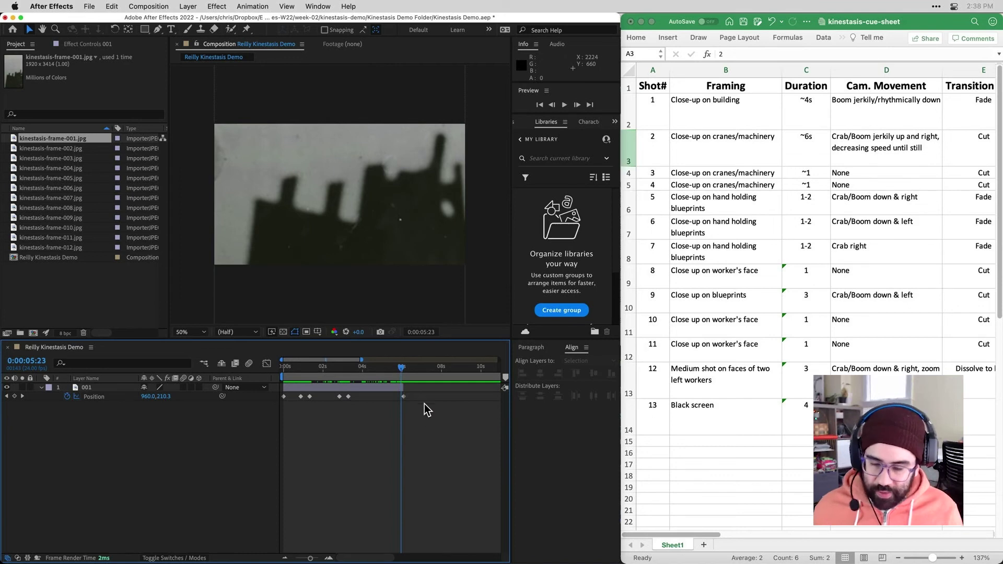
Extend the end of layer 001 to about 10 seconds
left_click(380, 386)
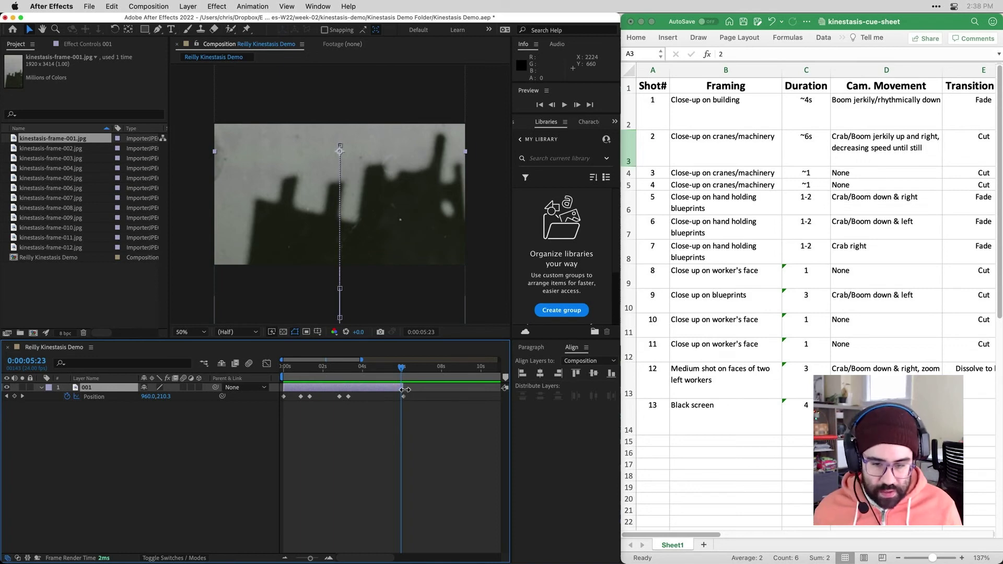
left_click_drag(405, 389, 481, 394)
left_click(480, 412)
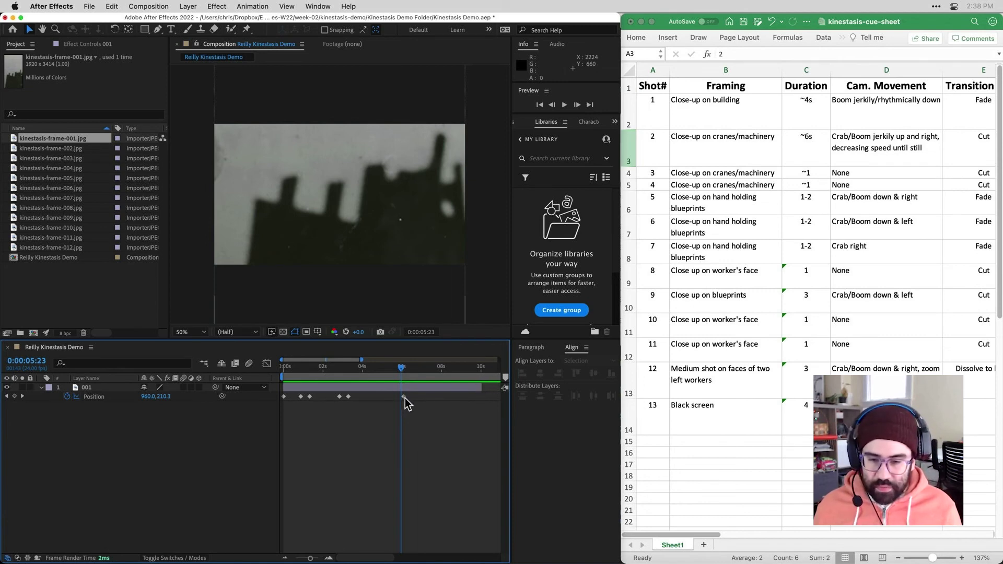
Try moving only the last Position keyframe to about 7 seconds, and undo that move
mouse_move(406, 398)
left_mouse_down()
mouse_move(440, 402)
mouse_move(421, 401)
left_mouse_up()
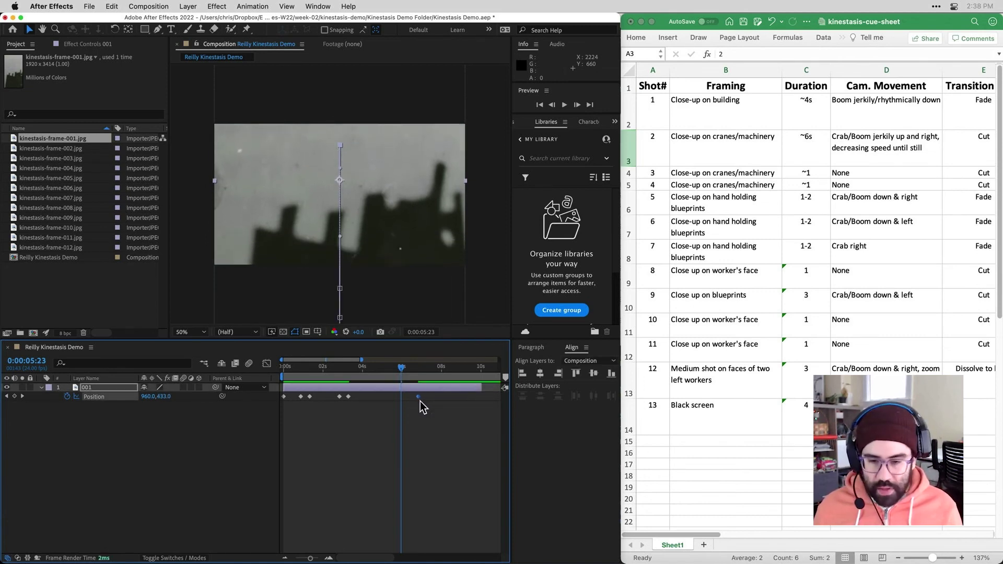
key("super+z")
left_click(442, 431)
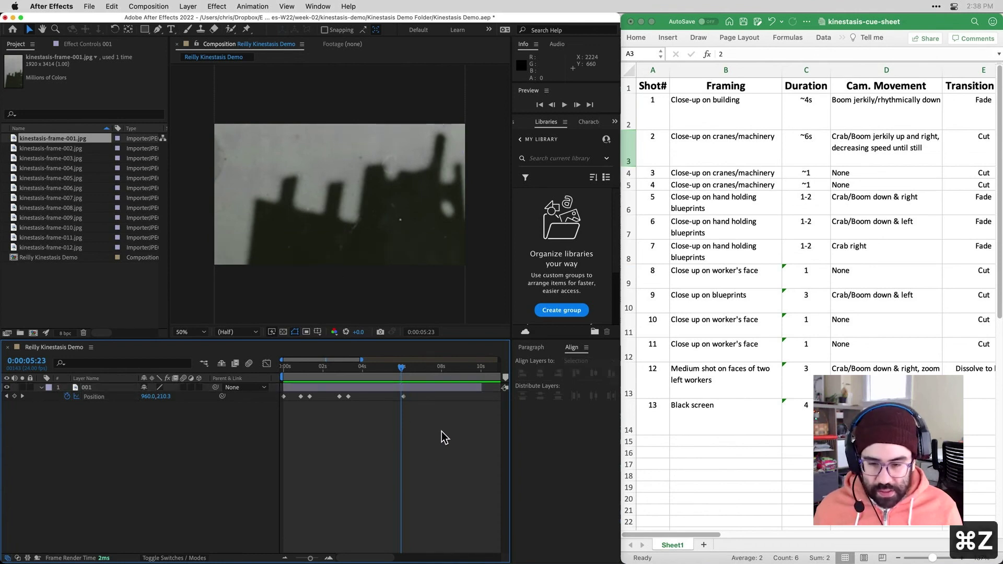
Select all of layer 001's Position keyframes and stretch them proportionally so the last one meets the layer's end at about 10 seconds
left_click_drag(424, 428, 280, 395)
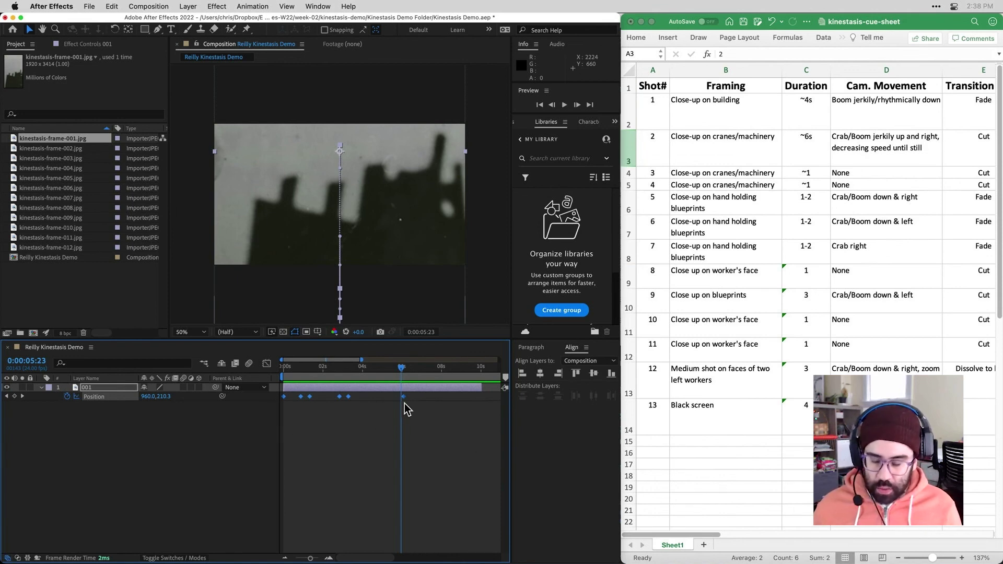
mouse_move(405, 402)
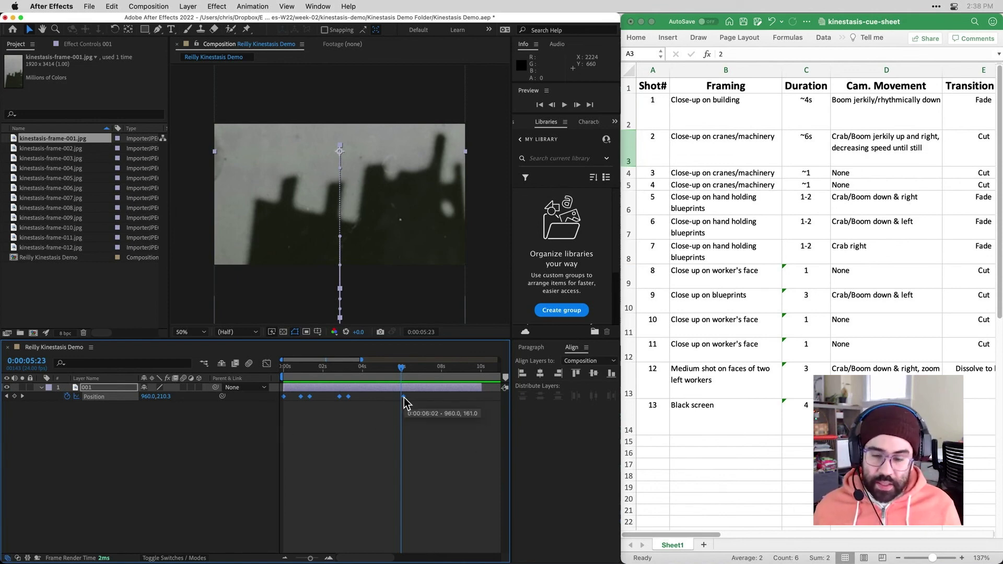
left_click_drag(404, 396, 475, 403)
left_click(454, 482)
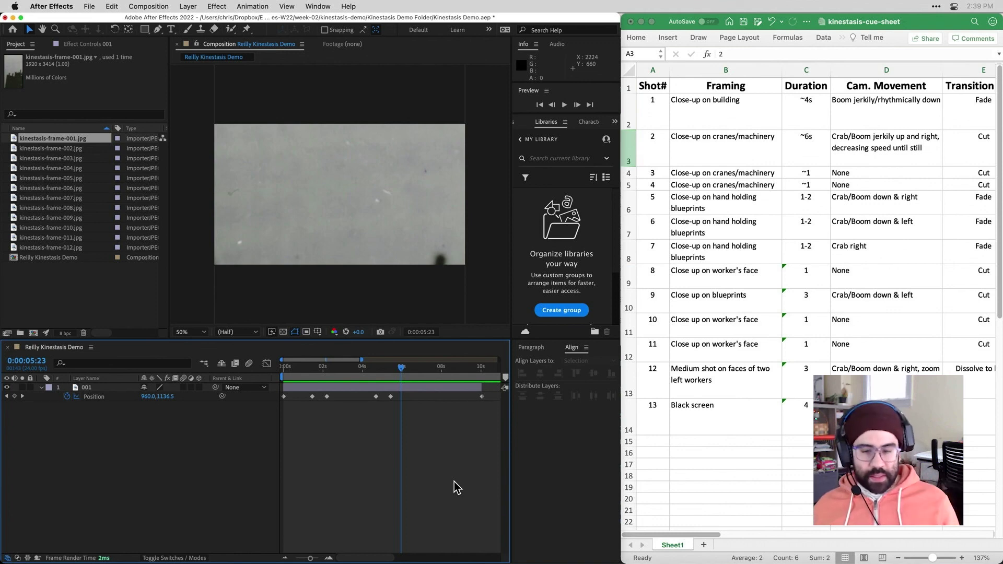
key("super+a")
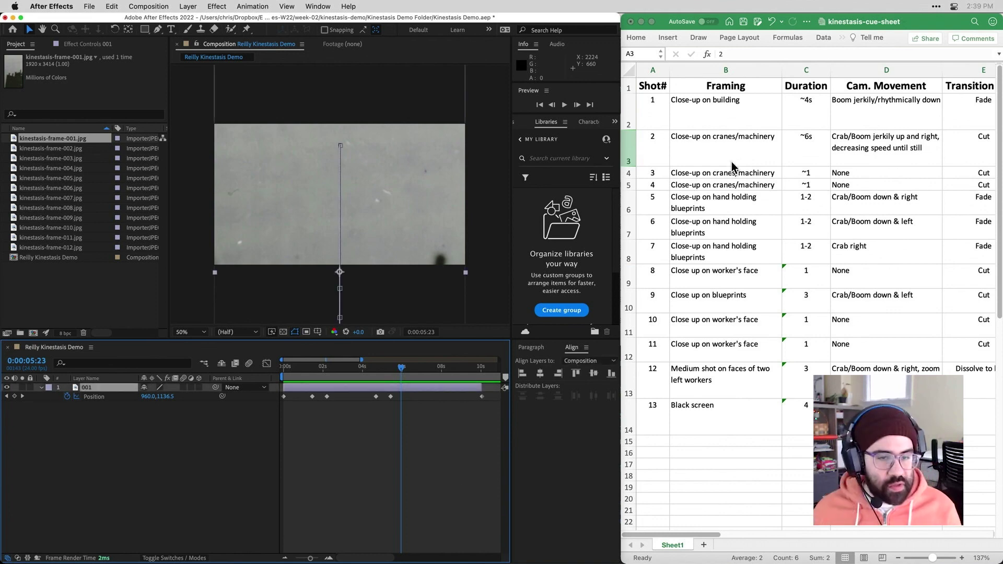